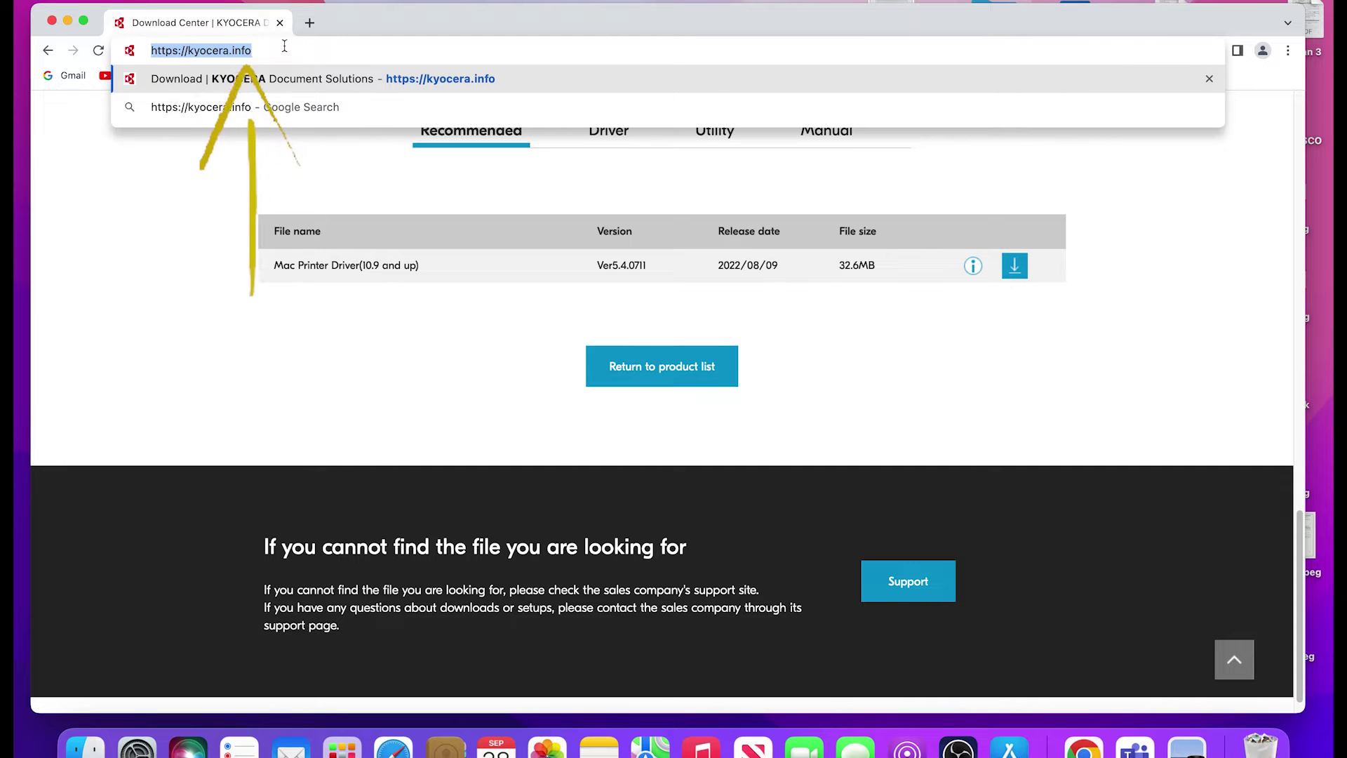
Enter the kyocera.info address in Chrome's address bar.
left_click(282, 48)
Go to the Kyocera download site, search 'PA2100' and open the ECOSYS PA2100cwx page.
key("Return")
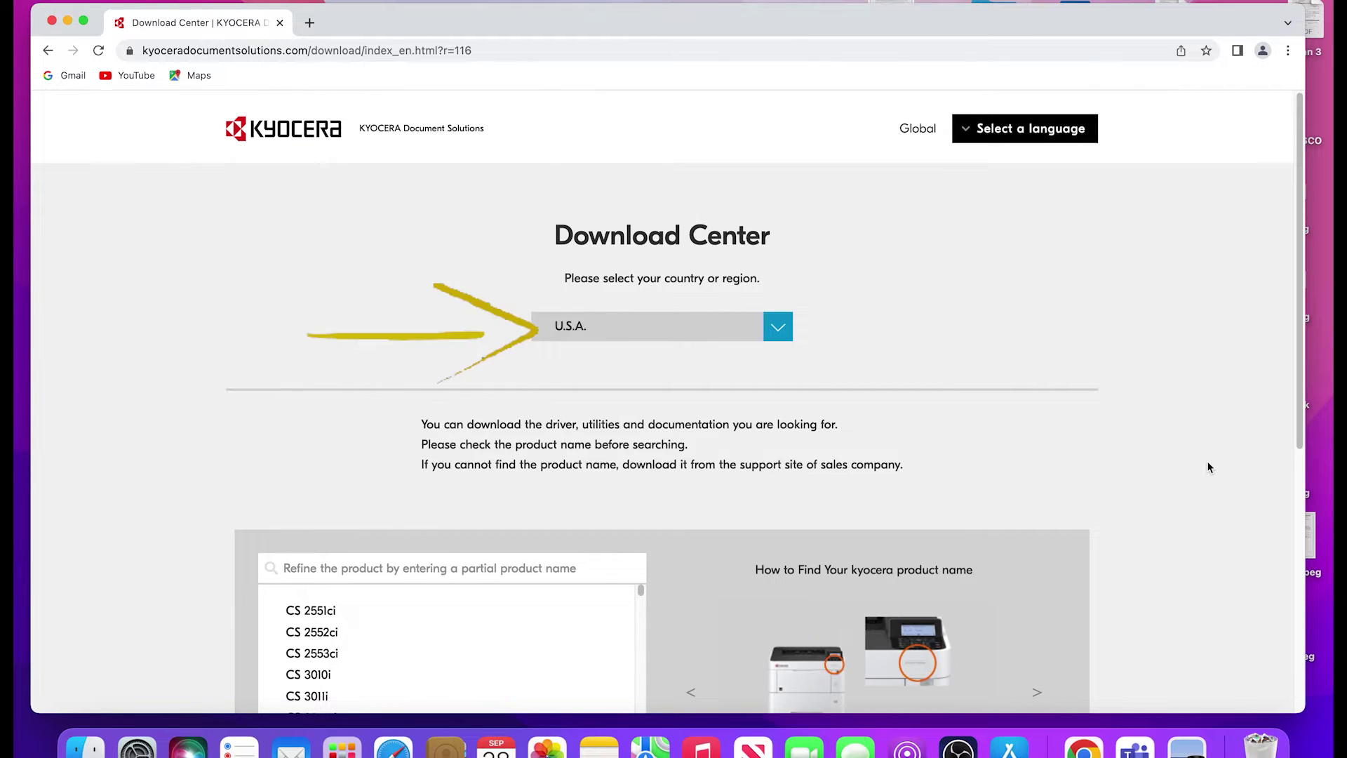
left_click(410, 575)
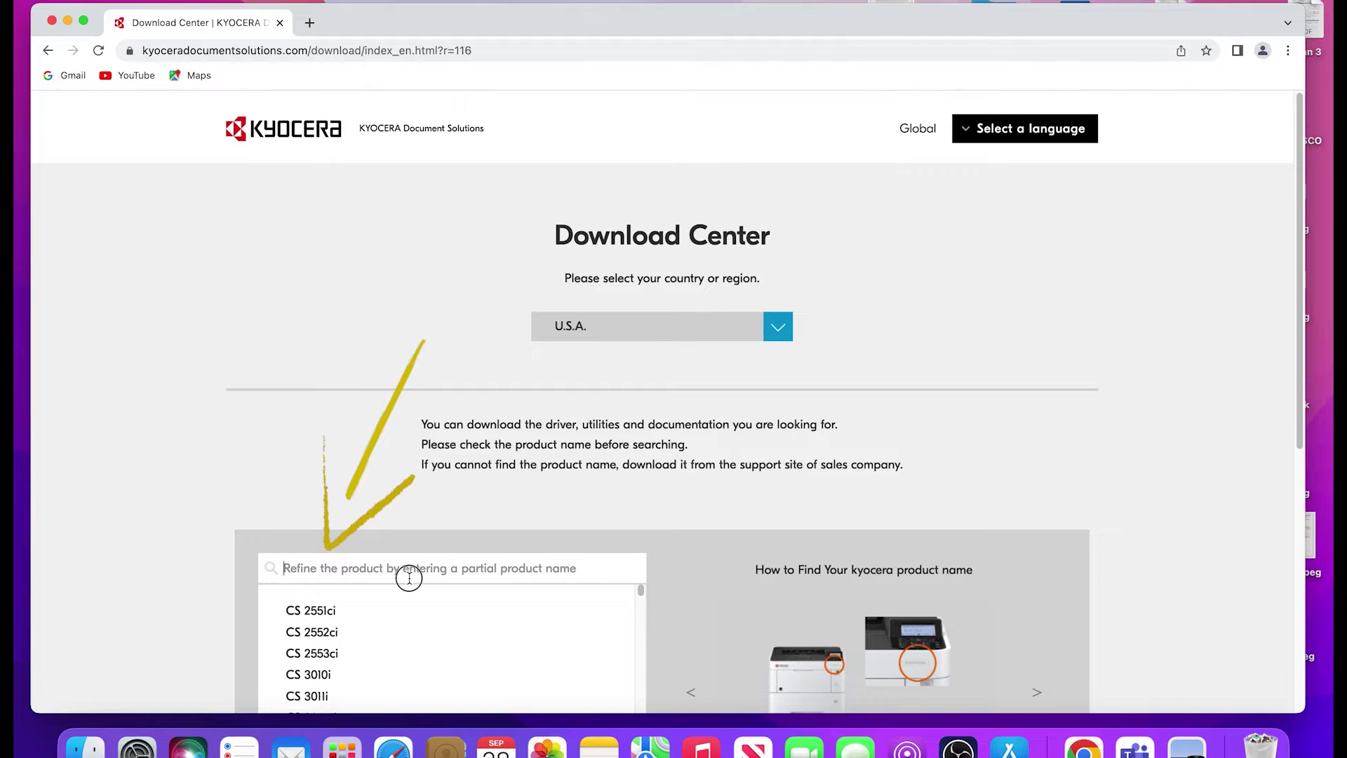
type("PA2100")
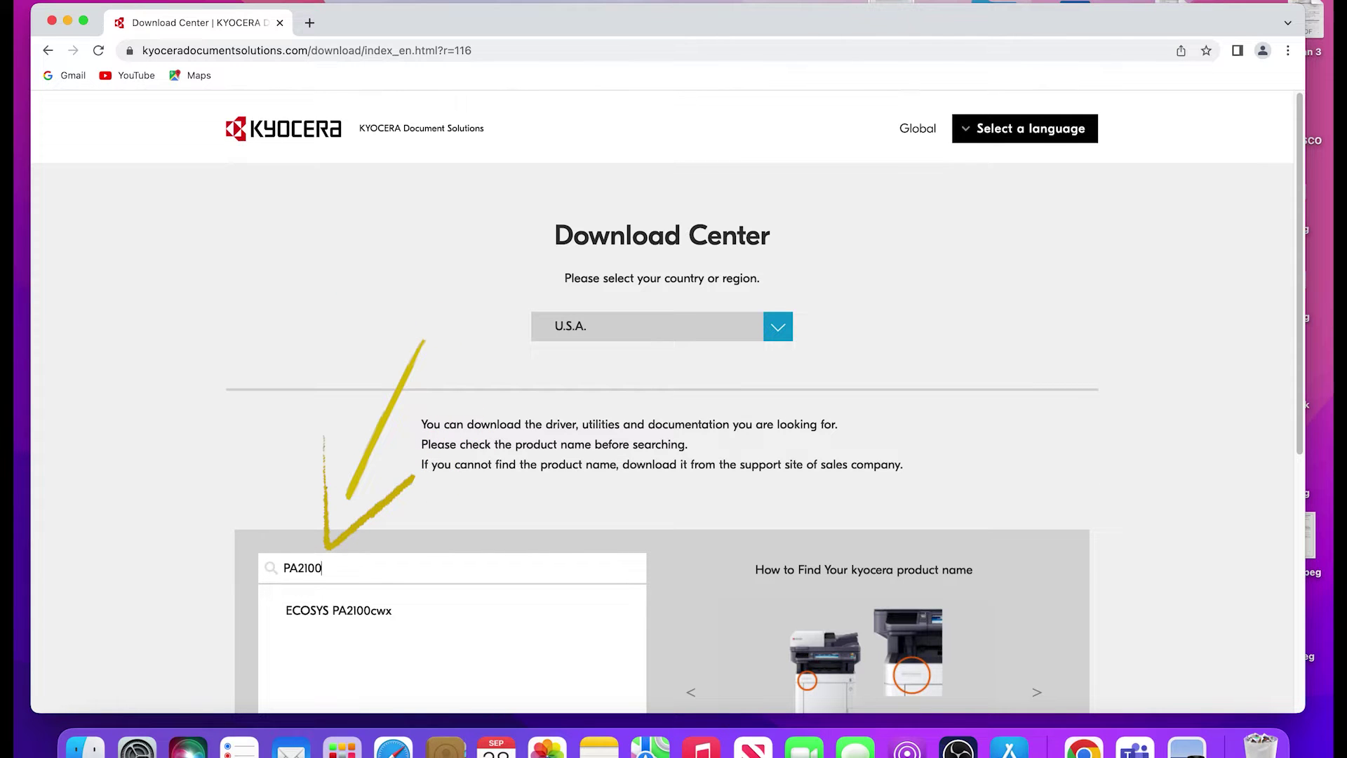
left_click(364, 613)
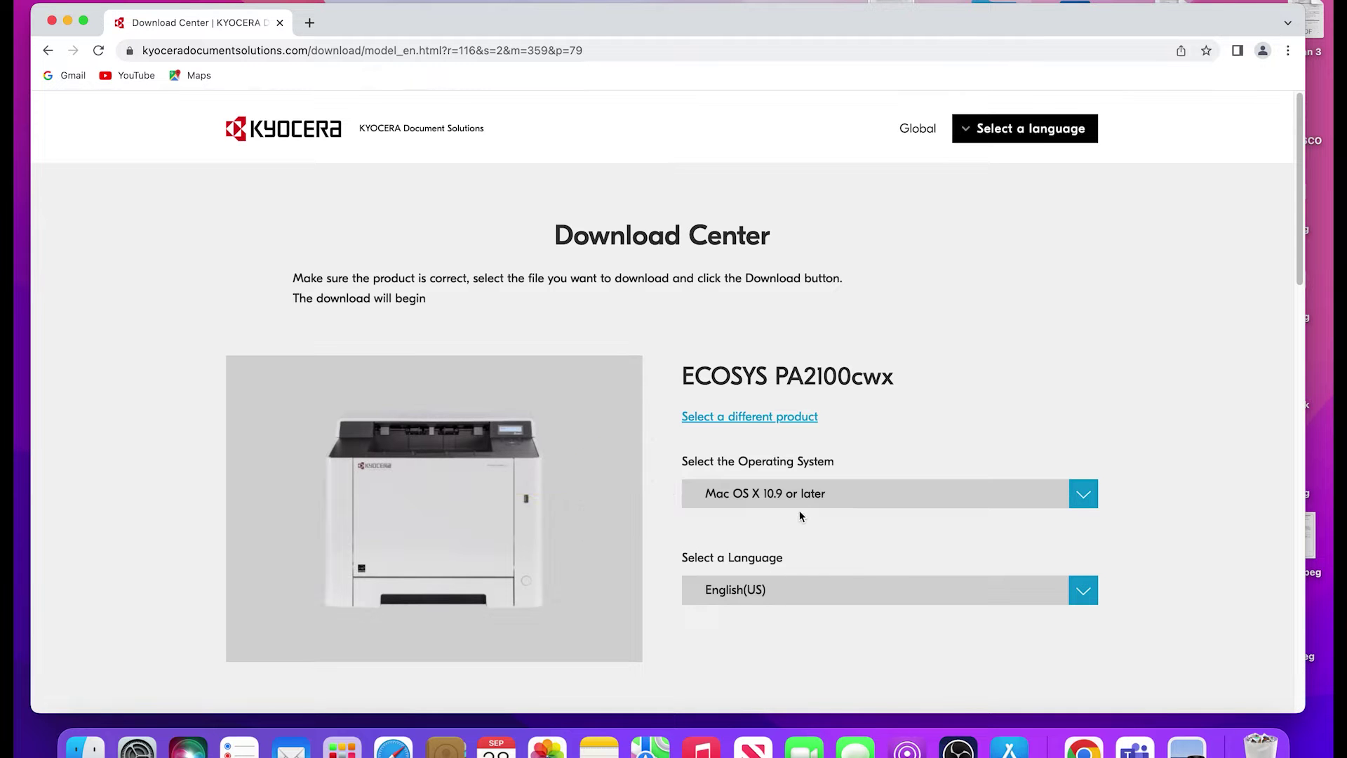
Accept the licence and download the Mac Printer Driver (10.9 and up) zip.
scroll(1294, 273, "down", 15)
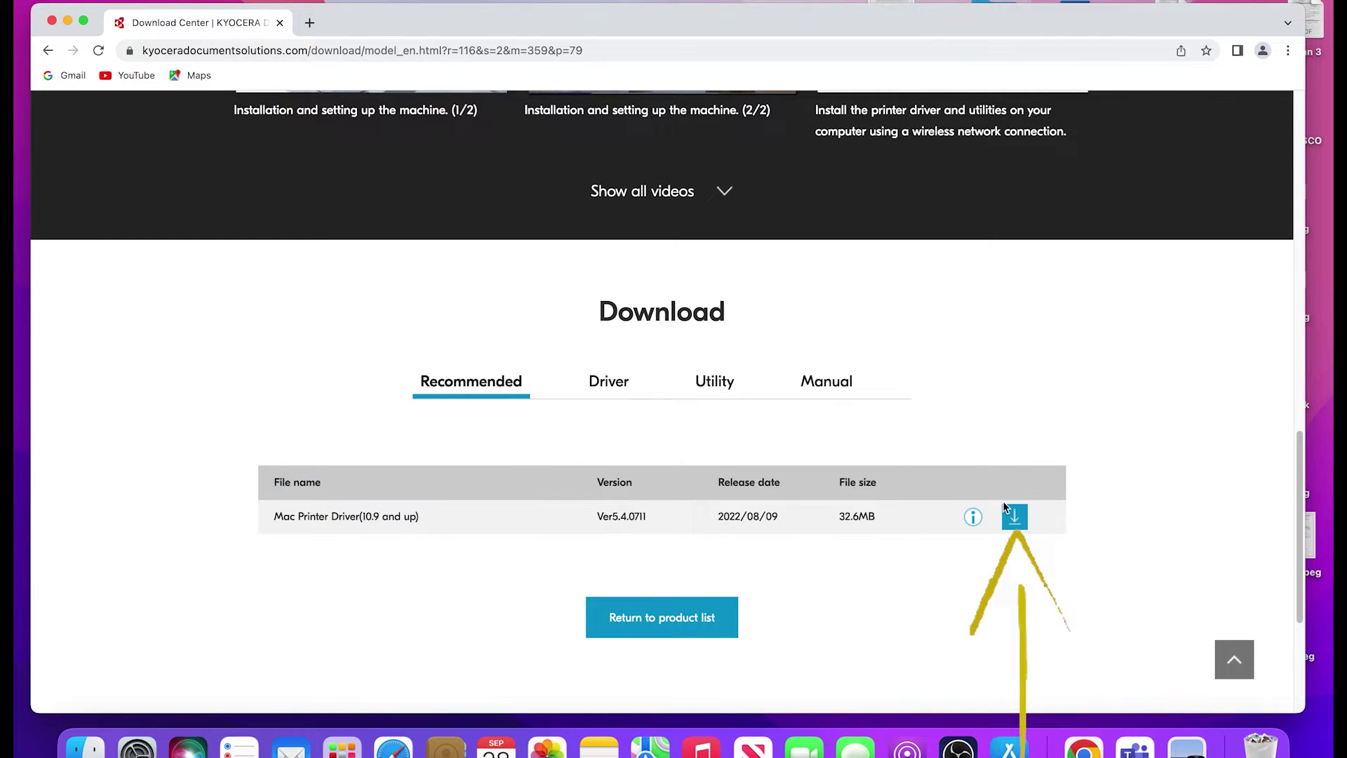
left_click(1022, 522)
left_click(1022, 522)
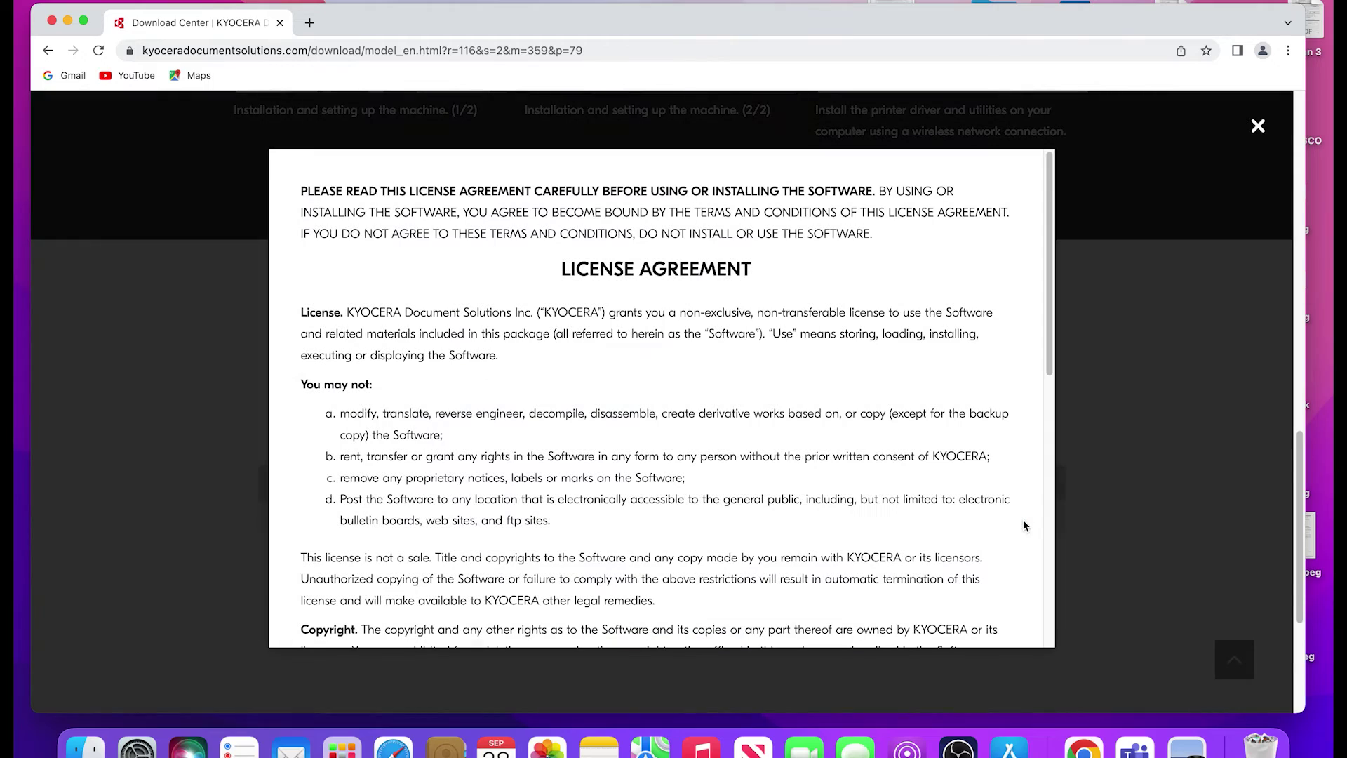
left_click_drag(1045, 348, 1043, 658)
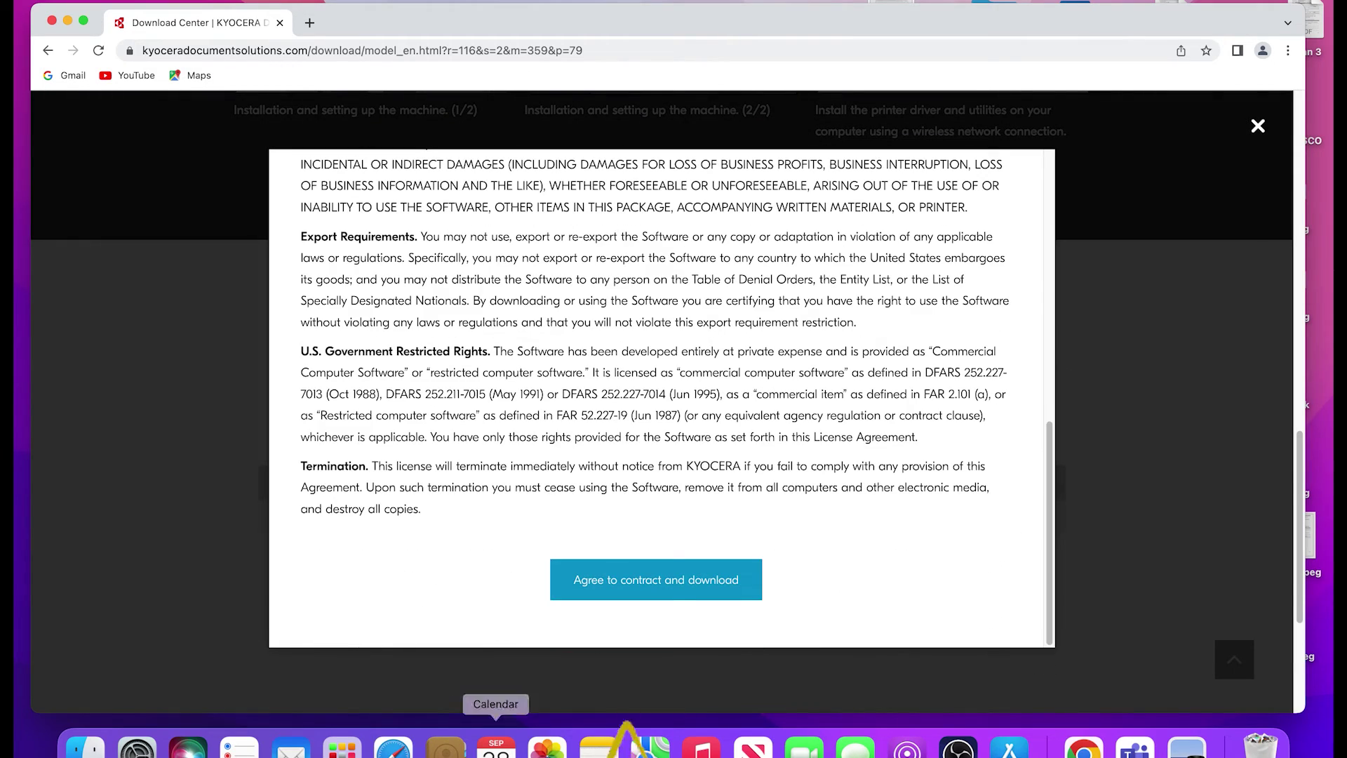
left_click(661, 601)
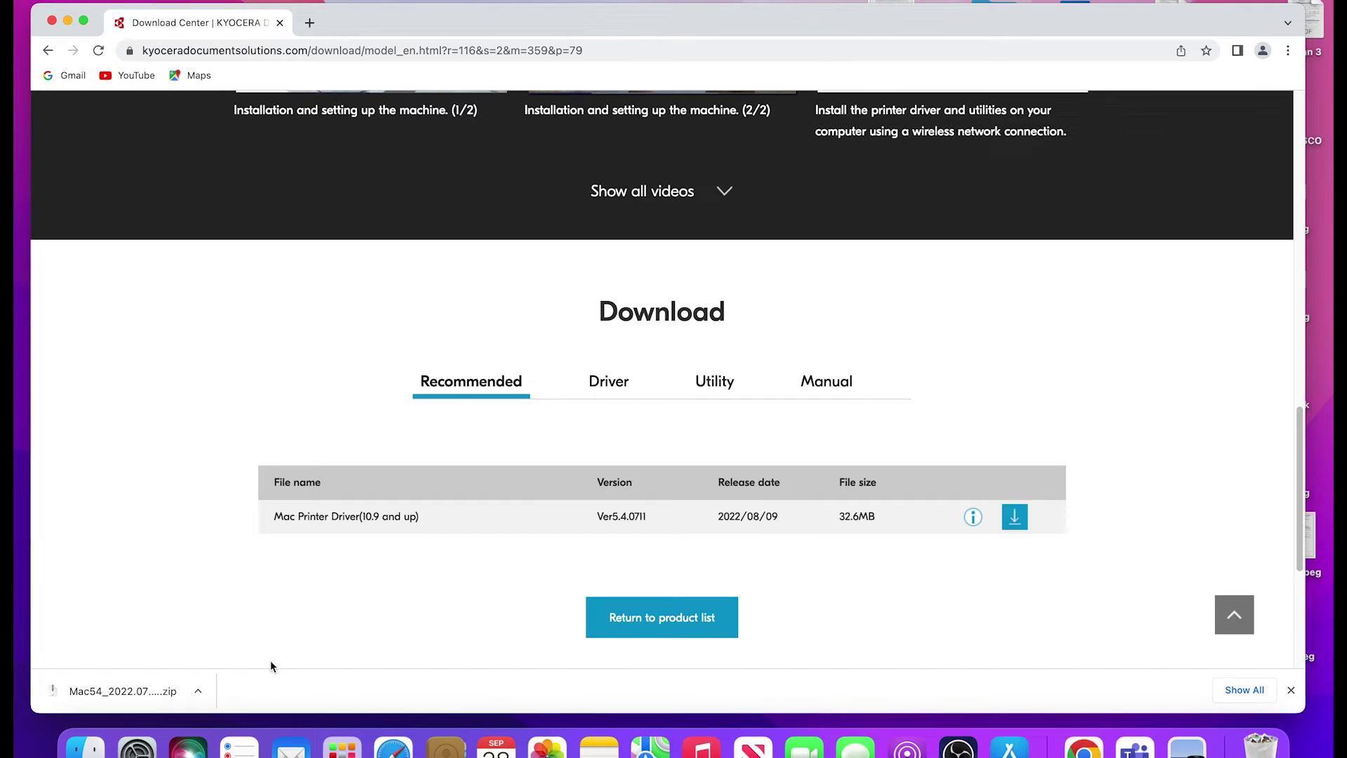
left_click(200, 698)
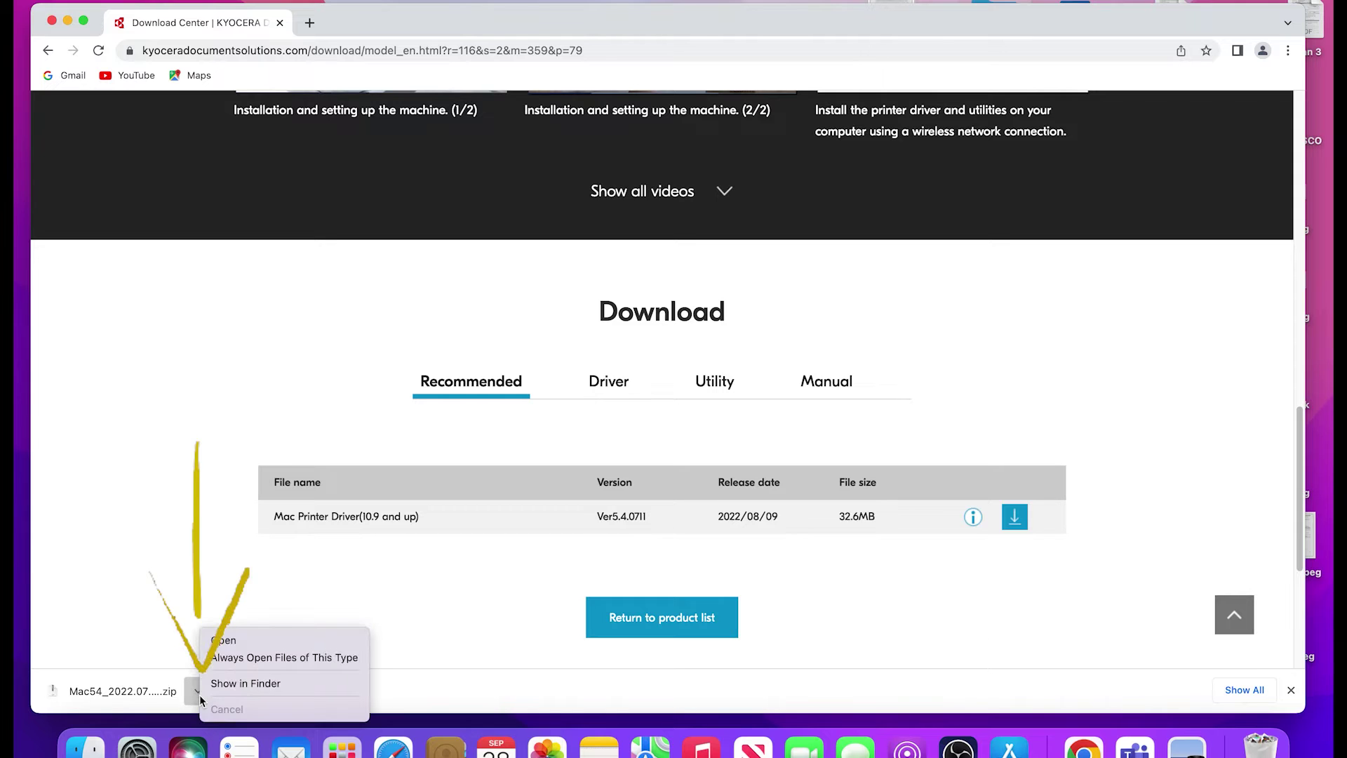
Open the driver zip, mount the Kyocera OS X 10.9+ Web build disk image, and select the installer package.
left_click(225, 642)
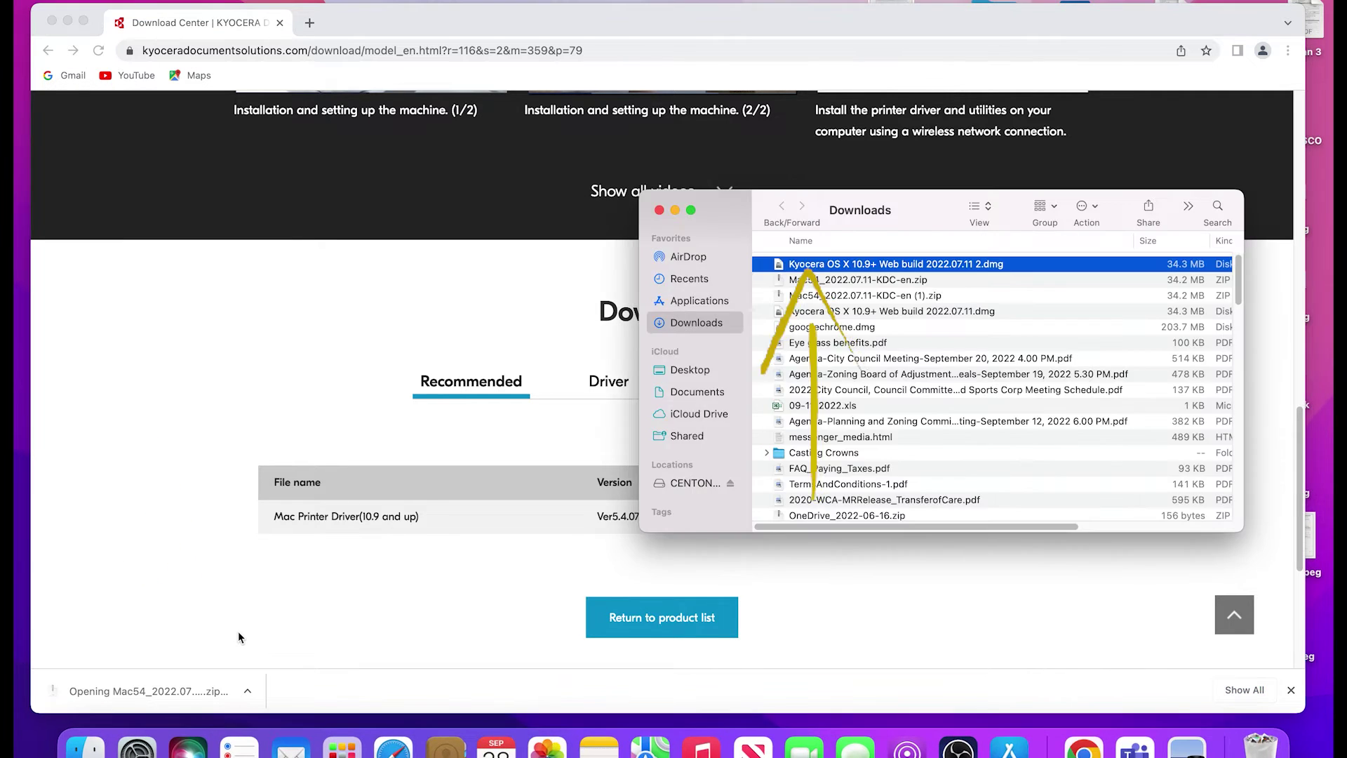
double_click(975, 267)
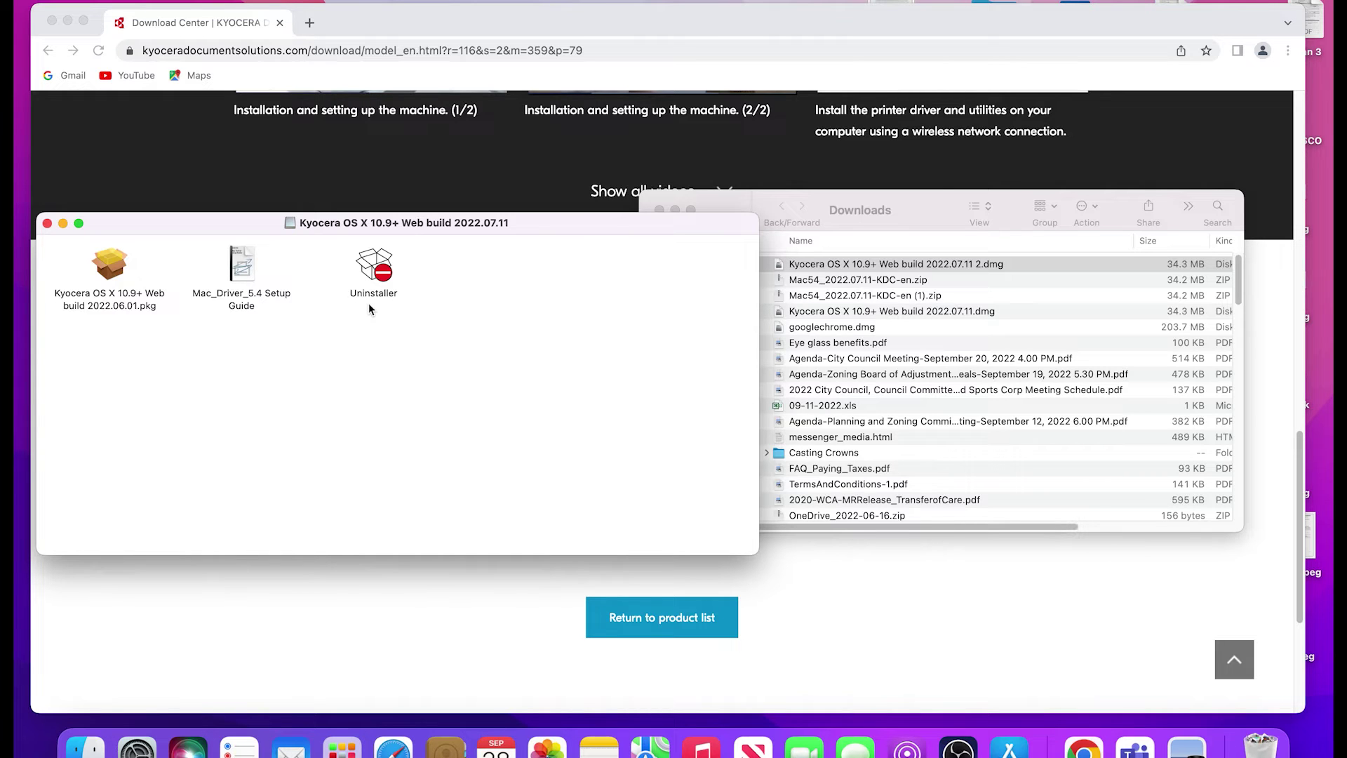
left_click(111, 270)
Run the Kyocera Macintosh installer, agree to the licence, and authorise with the account password.
double_click(111, 271)
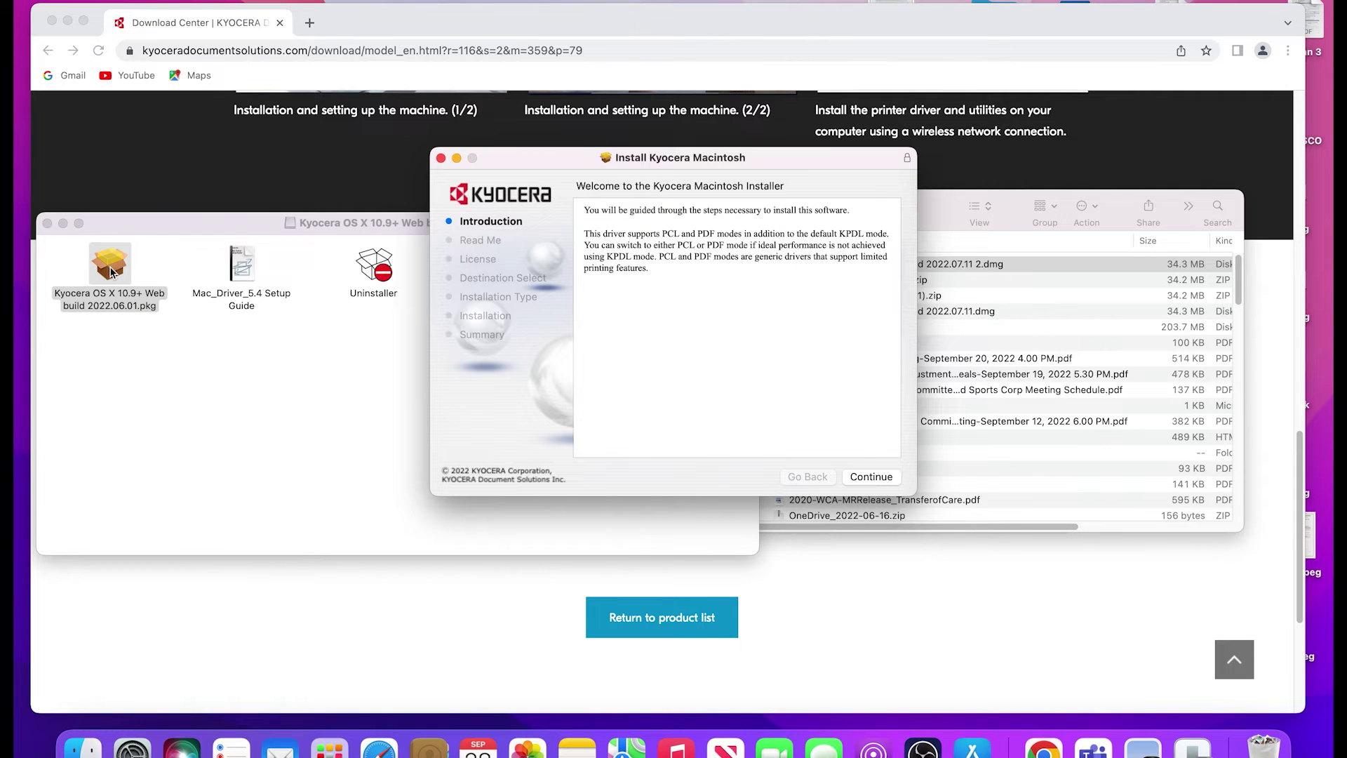
left_click(868, 477)
left_click(886, 477)
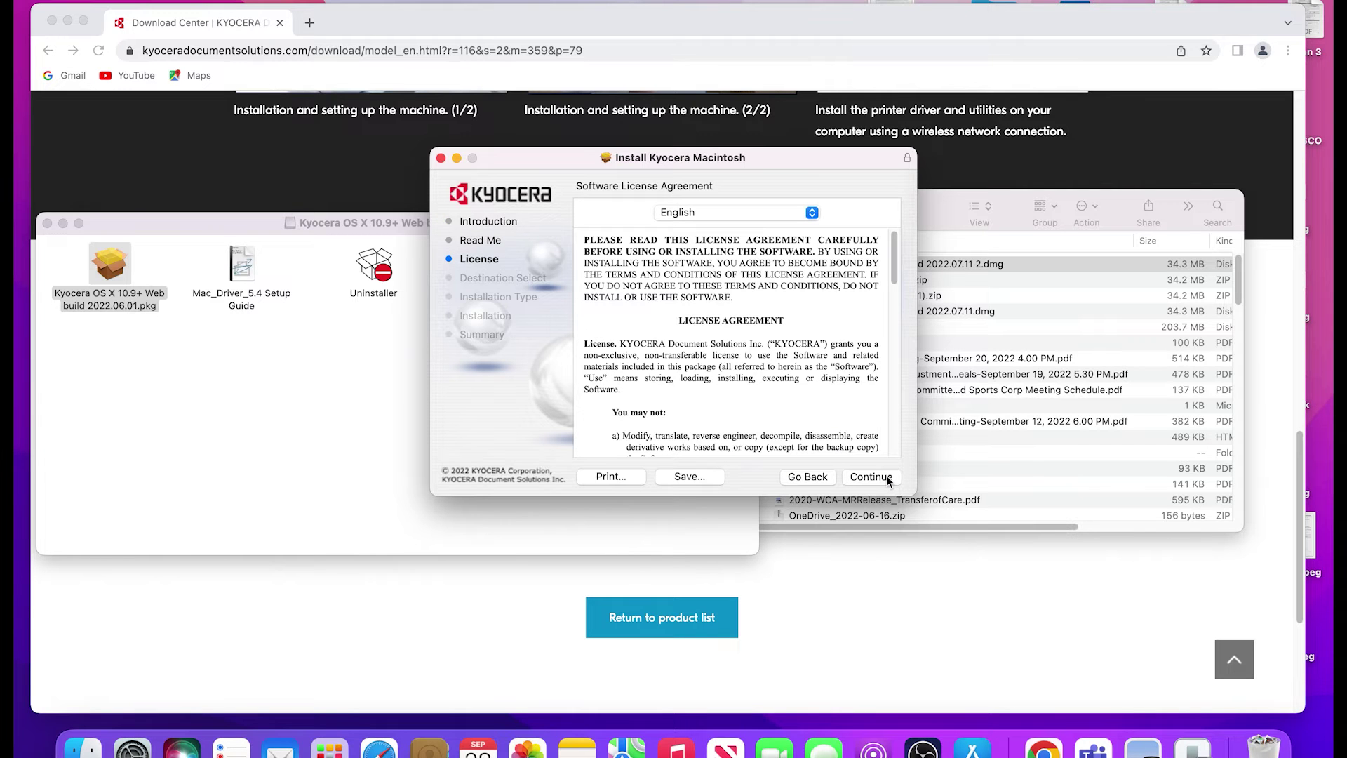
left_click(888, 480)
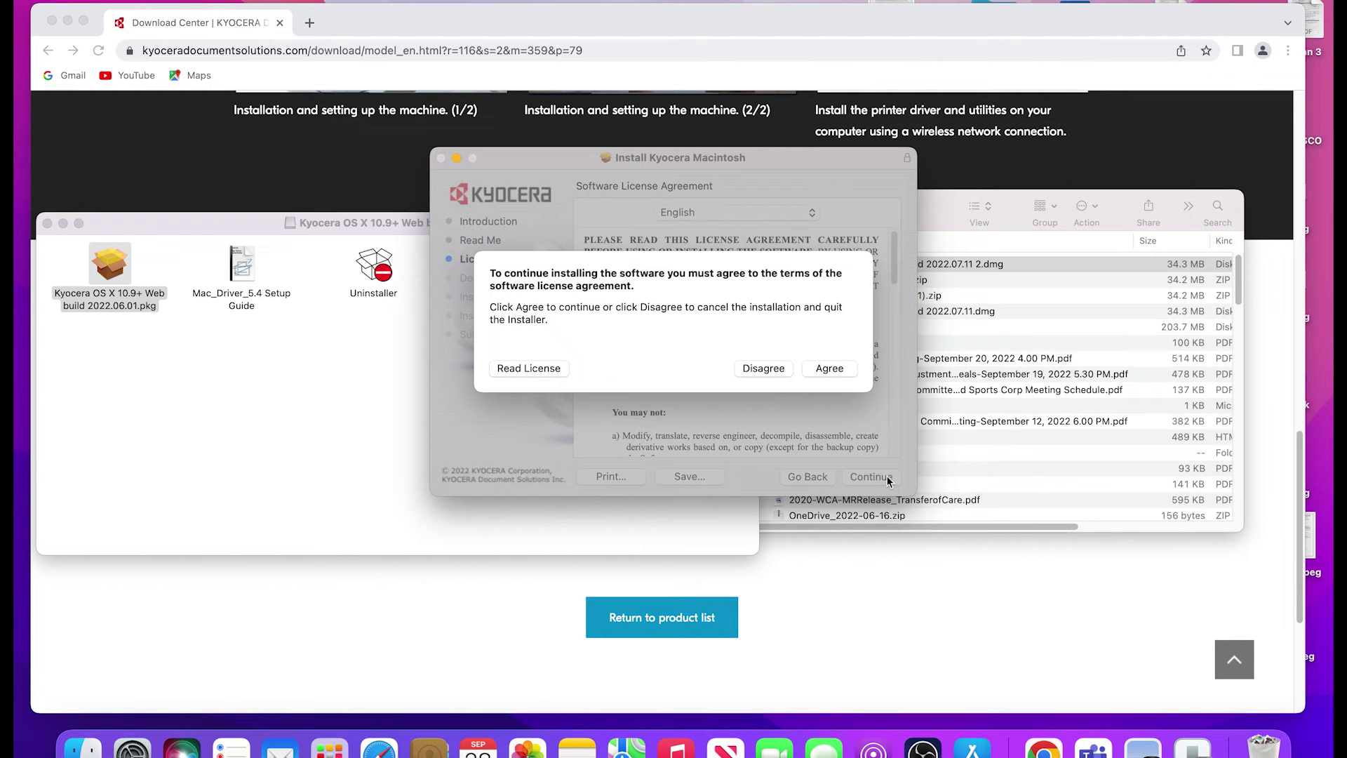
left_click(835, 368)
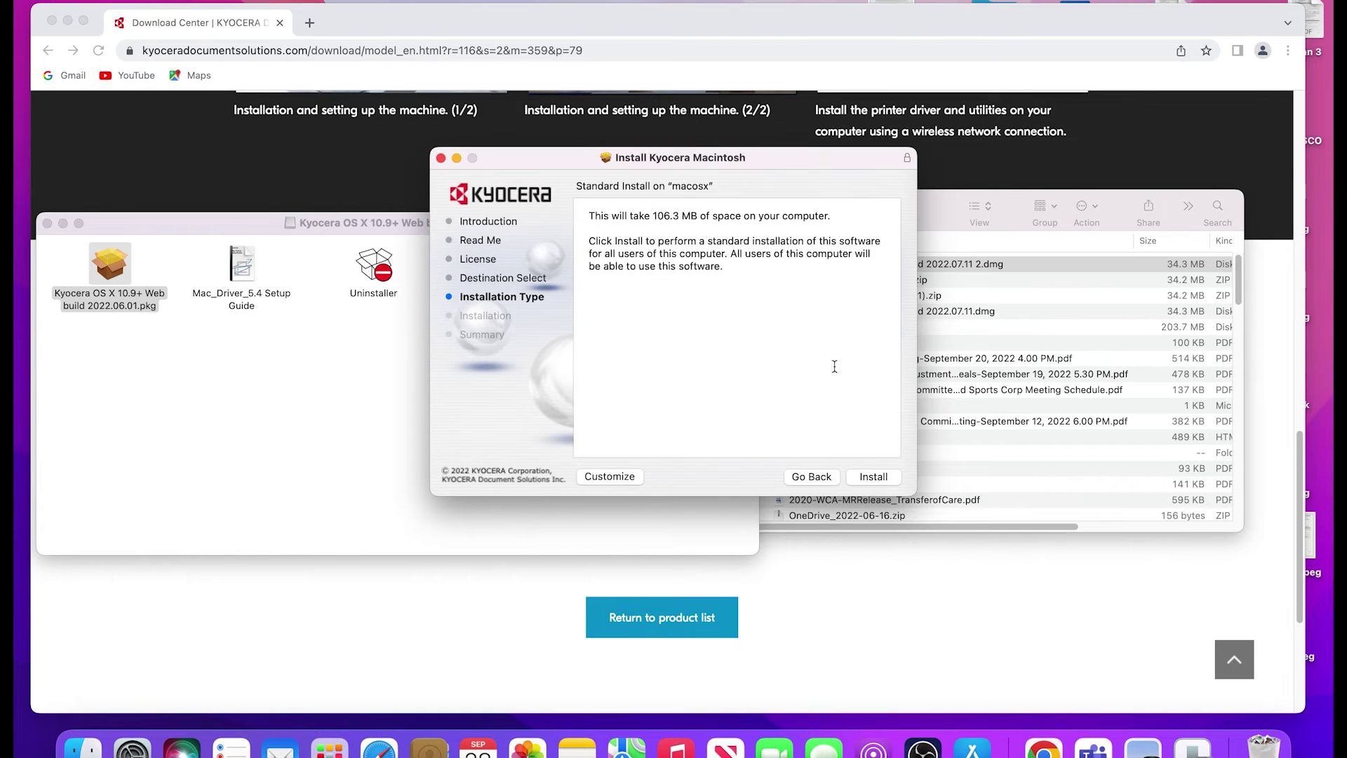
left_click(879, 477)
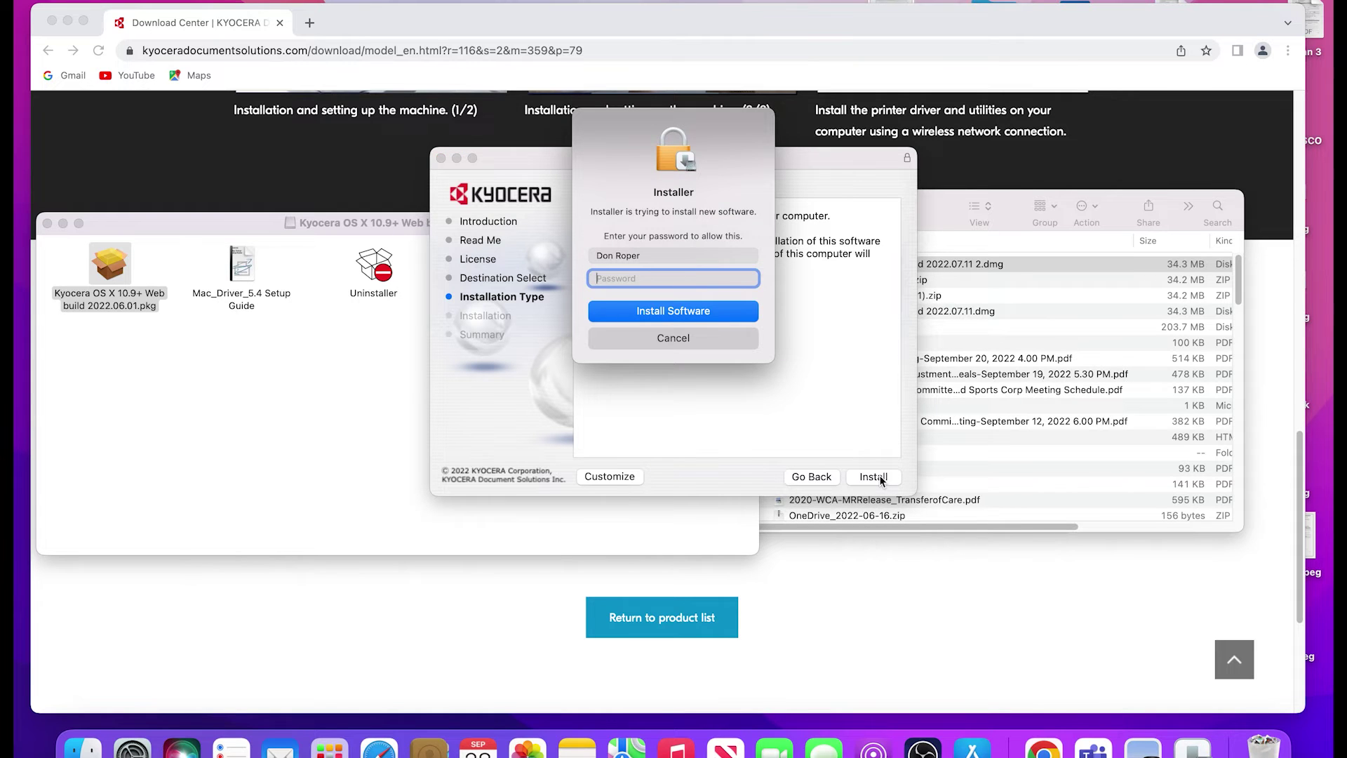
type("***")
left_click(714, 309)
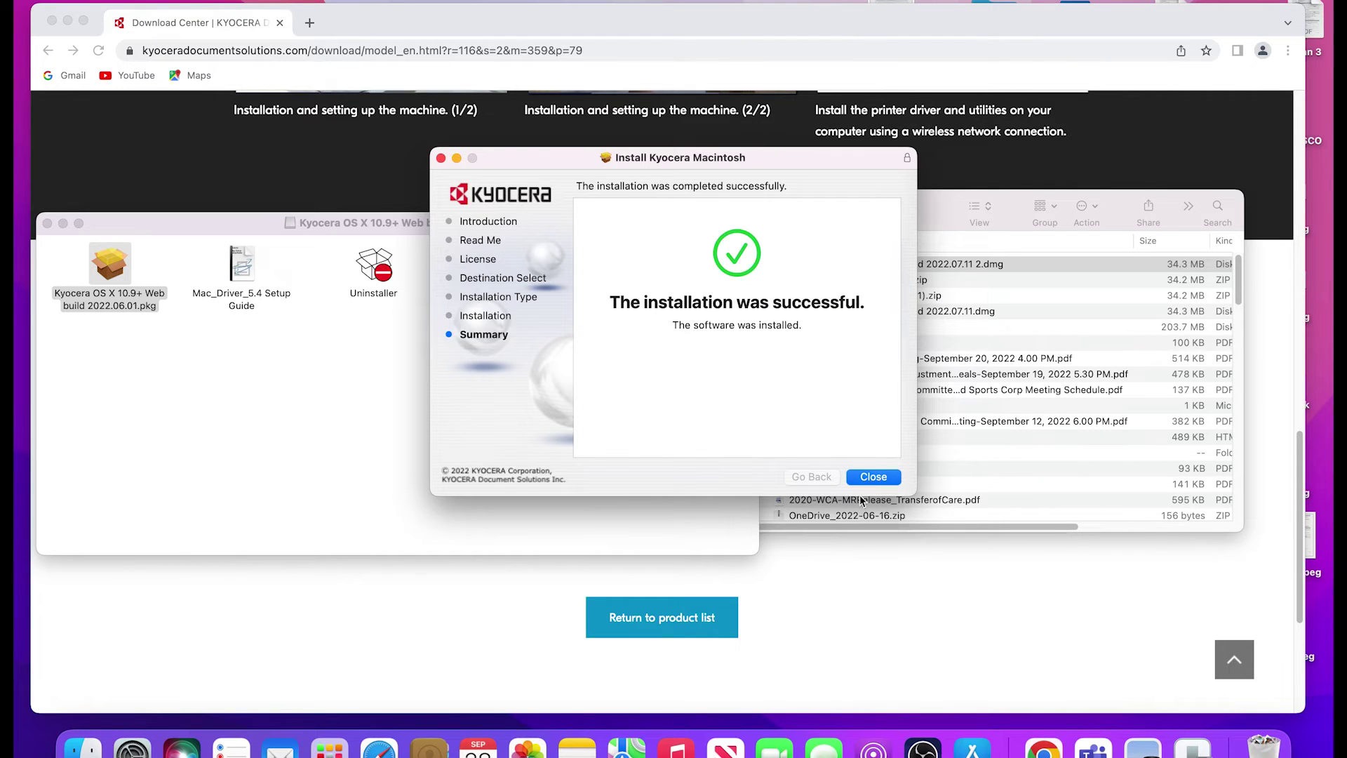
Close the finished installer and move its package to the Trash.
left_click(881, 482)
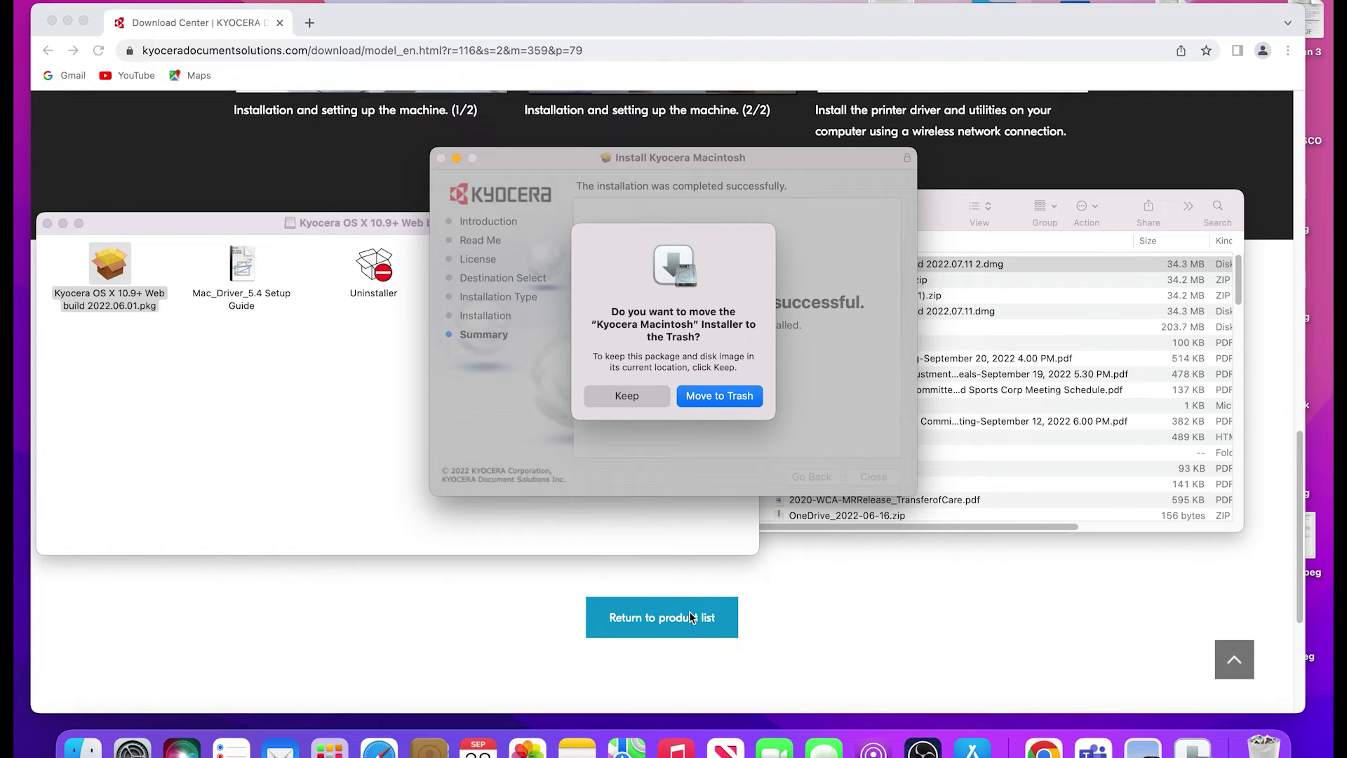
left_click(709, 405)
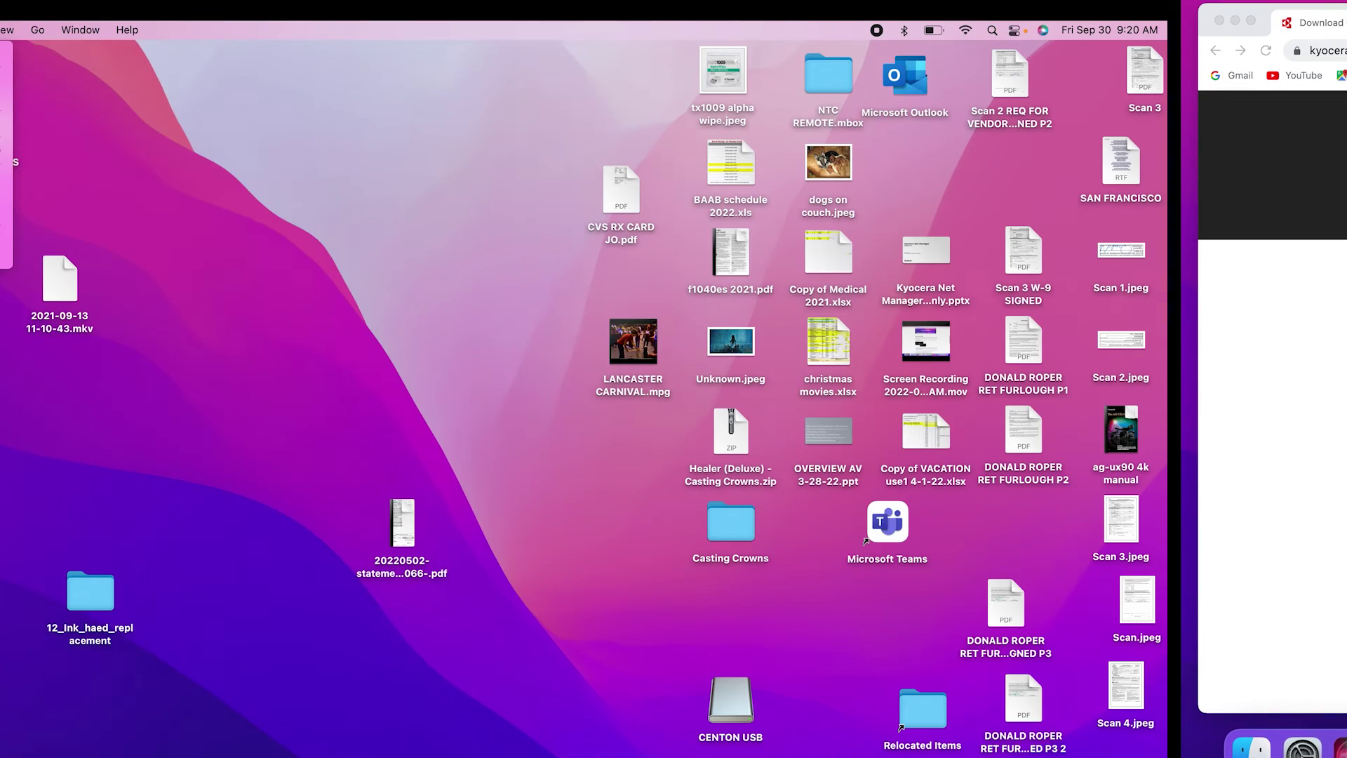
left_click(31, 29)
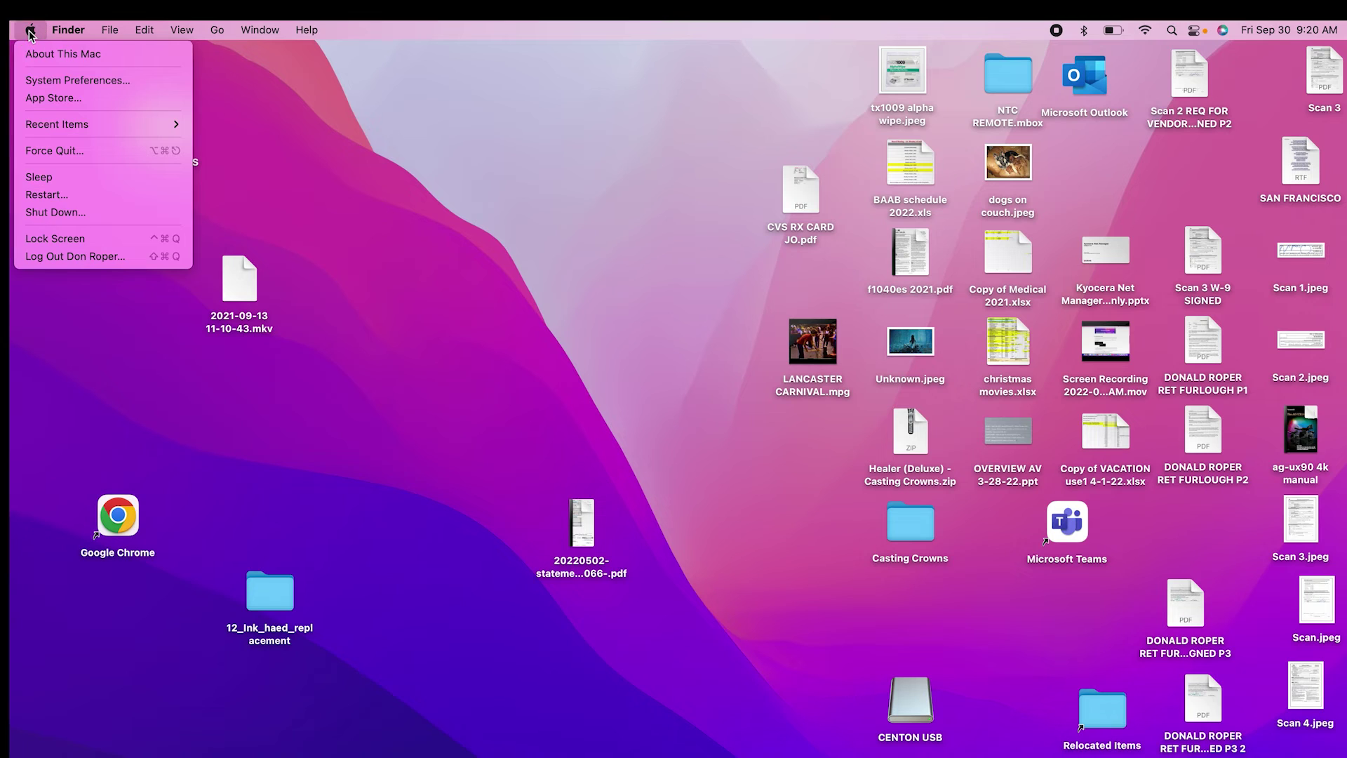
Go to System Preferences > Printers & Scanners and bring up Add Printer.
left_click(47, 81)
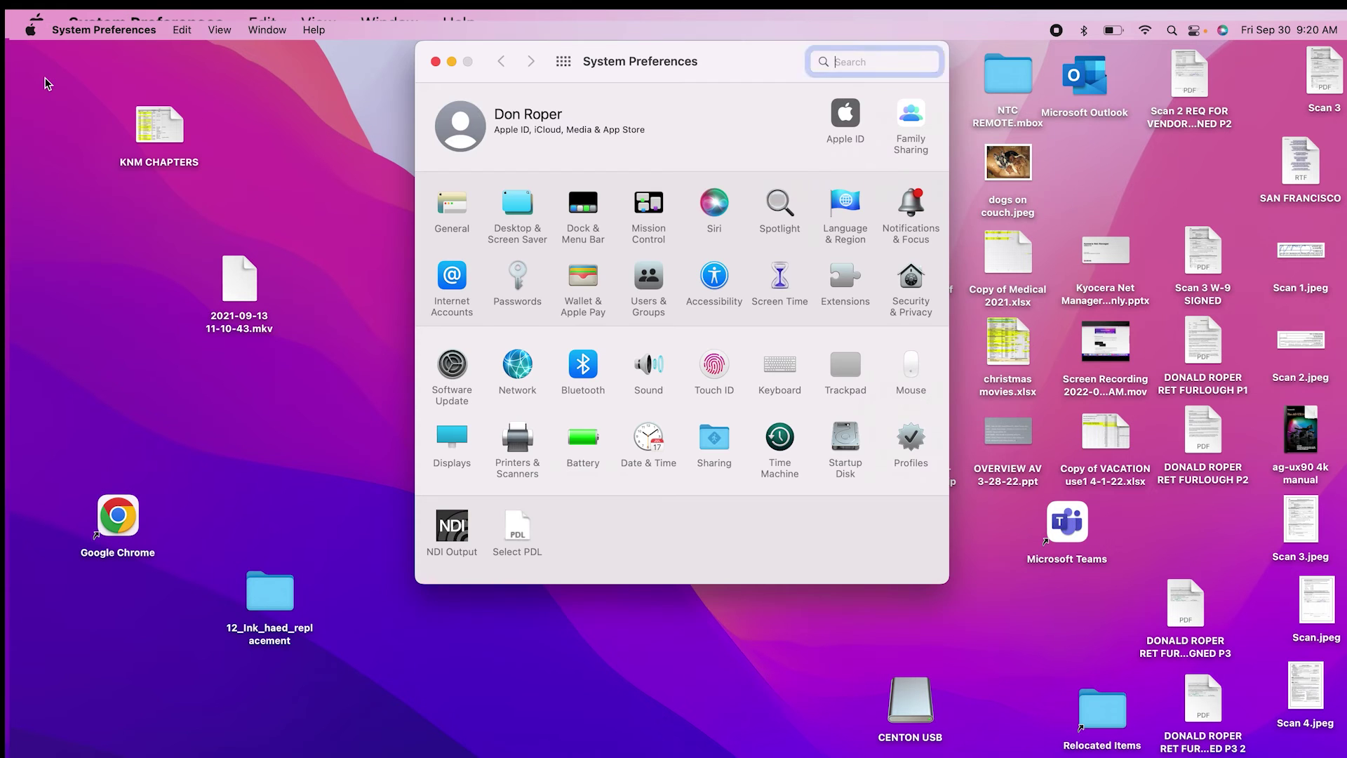
left_click(527, 447)
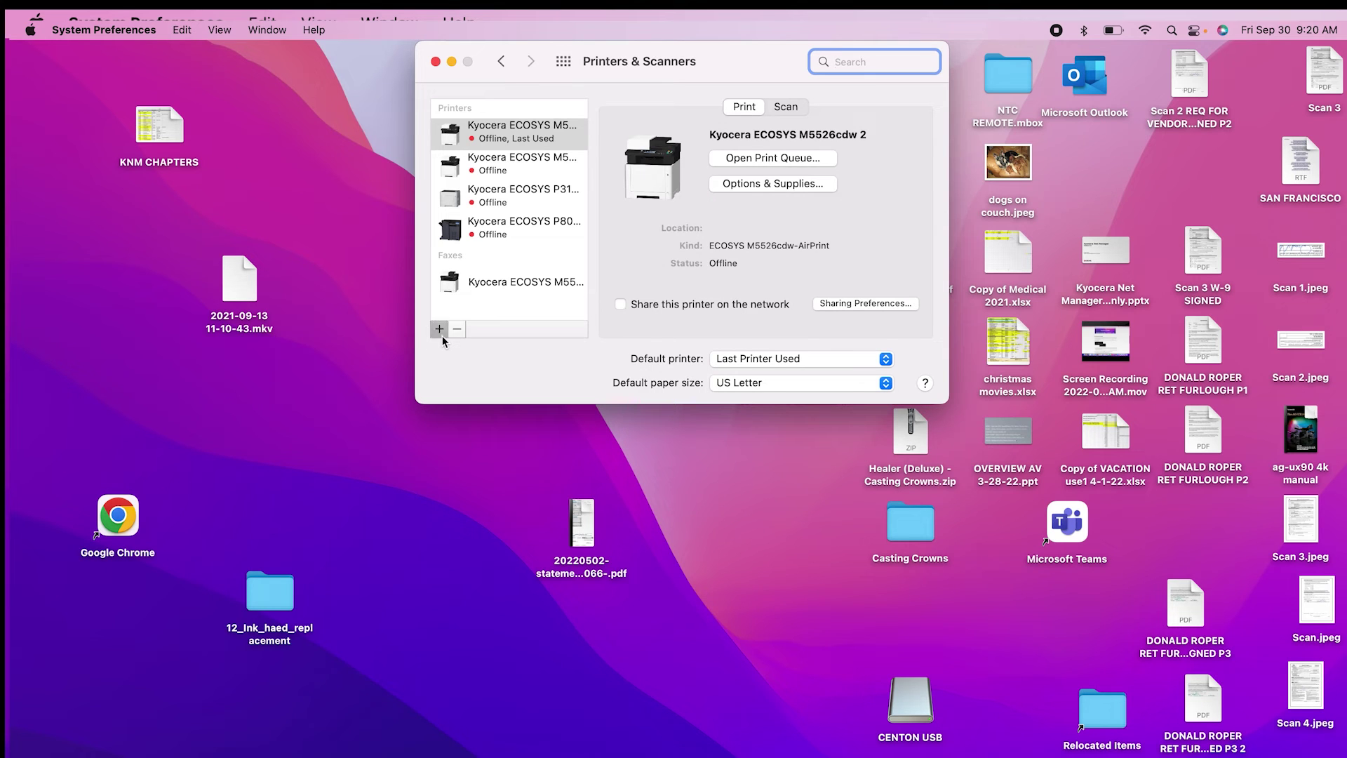
left_click(442, 337)
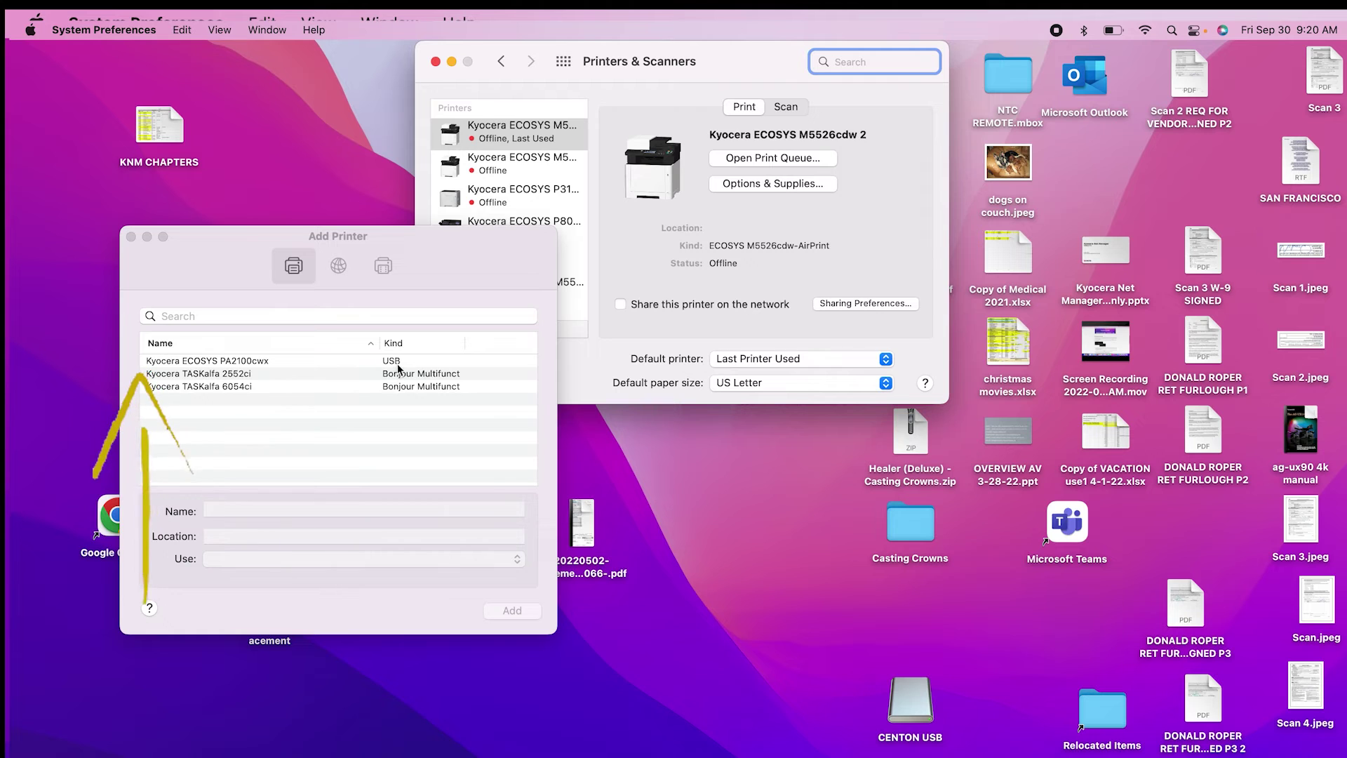
Add the USB Kyocera ECOSYS PA2100cwx with location 'My PA2100 Printer'.
left_click(257, 363)
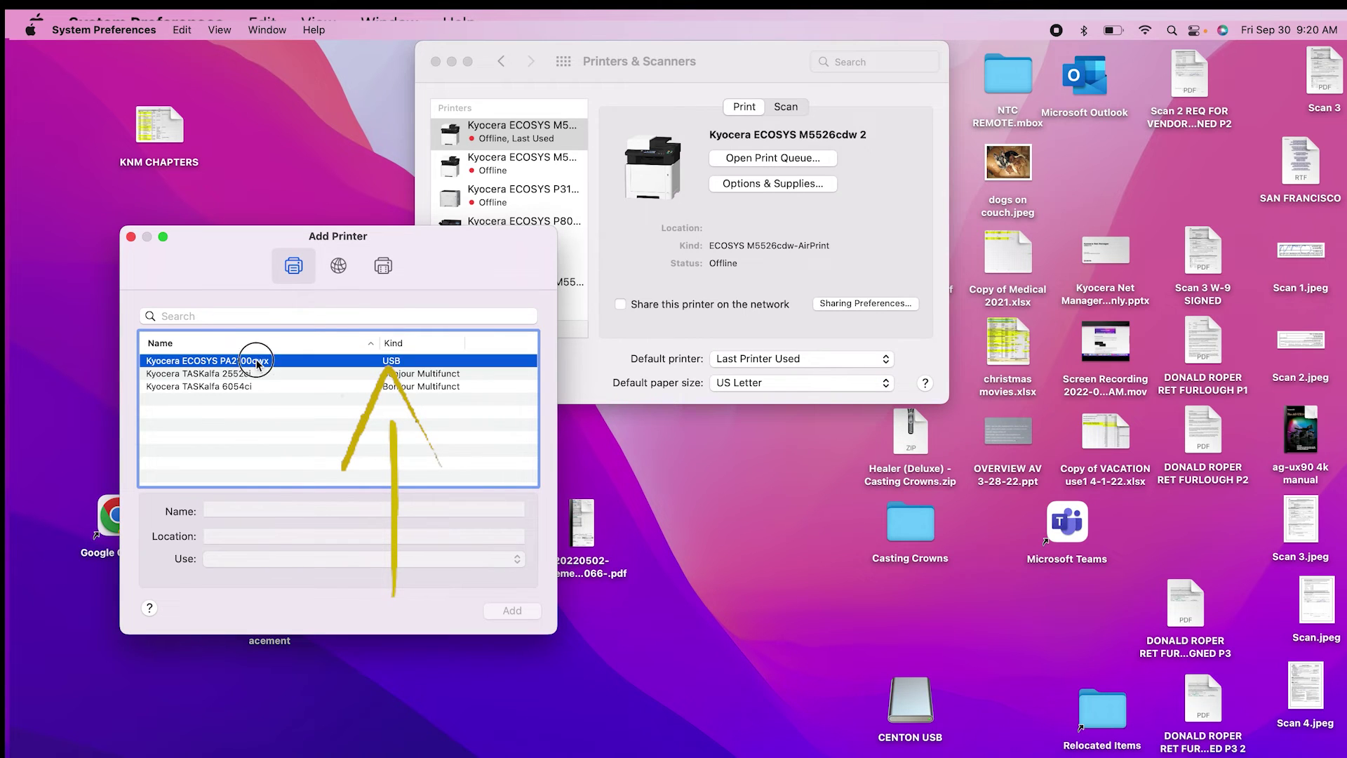
left_click(257, 362)
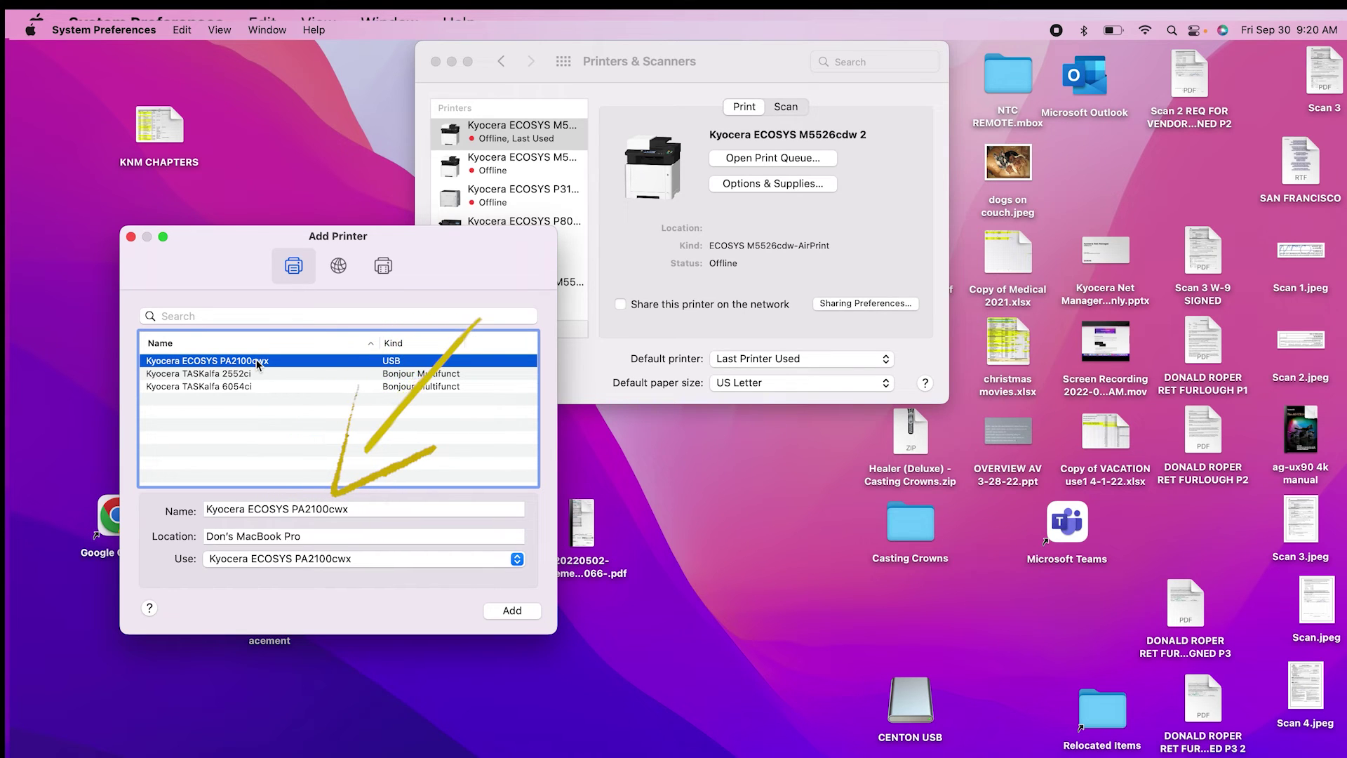
left_click(306, 536)
key("BackSpace")
key("BackSpace")
key("BackSpace")
key("BackSpace")
key("BackSpace")
key("BackSpace")
key("BackSpace")
key("BackSpace")
key("BackSpace")
key("BackSpace")
key("BackSpace")
key("BackSpace")
key("BackSpace")
key("BackSpace")
key("BackSpace")
key("BackSpace")
key("BackSpace")
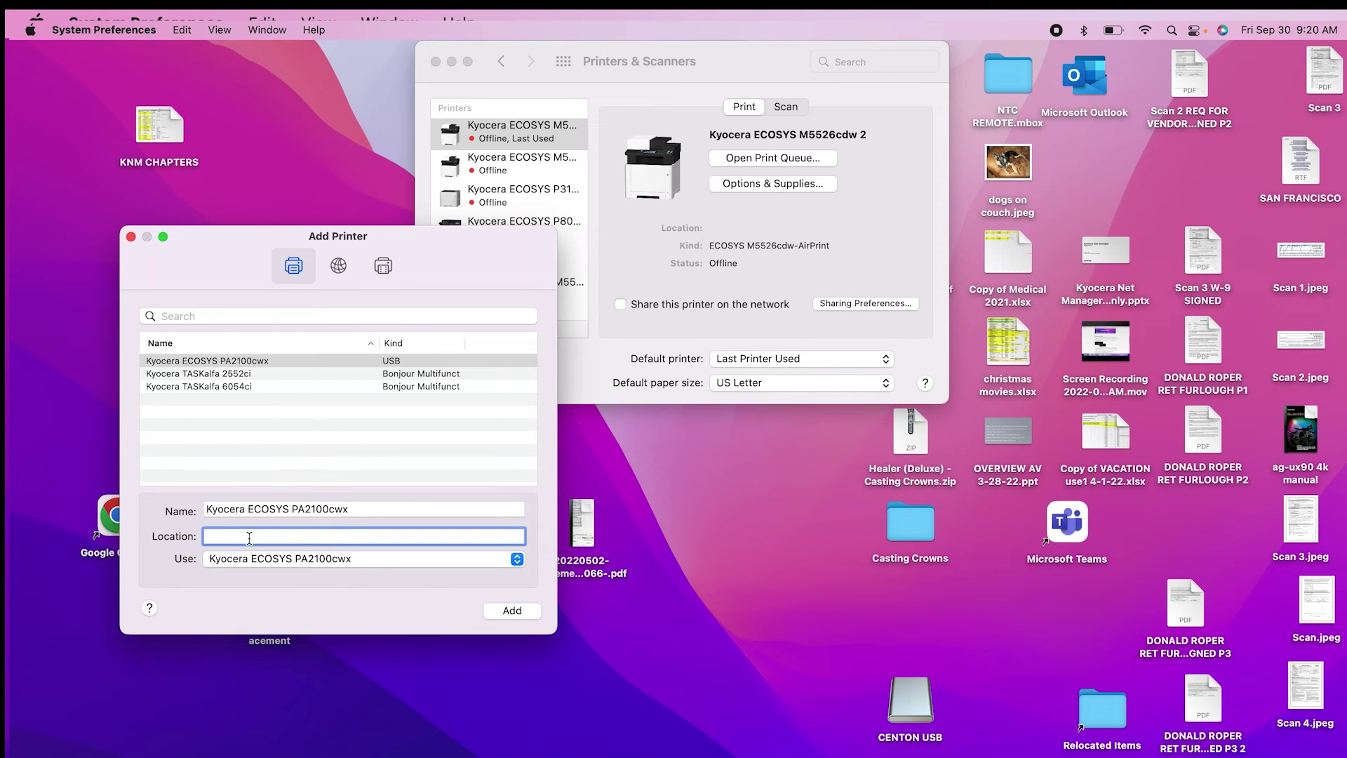
type("My PA2100 Prit")
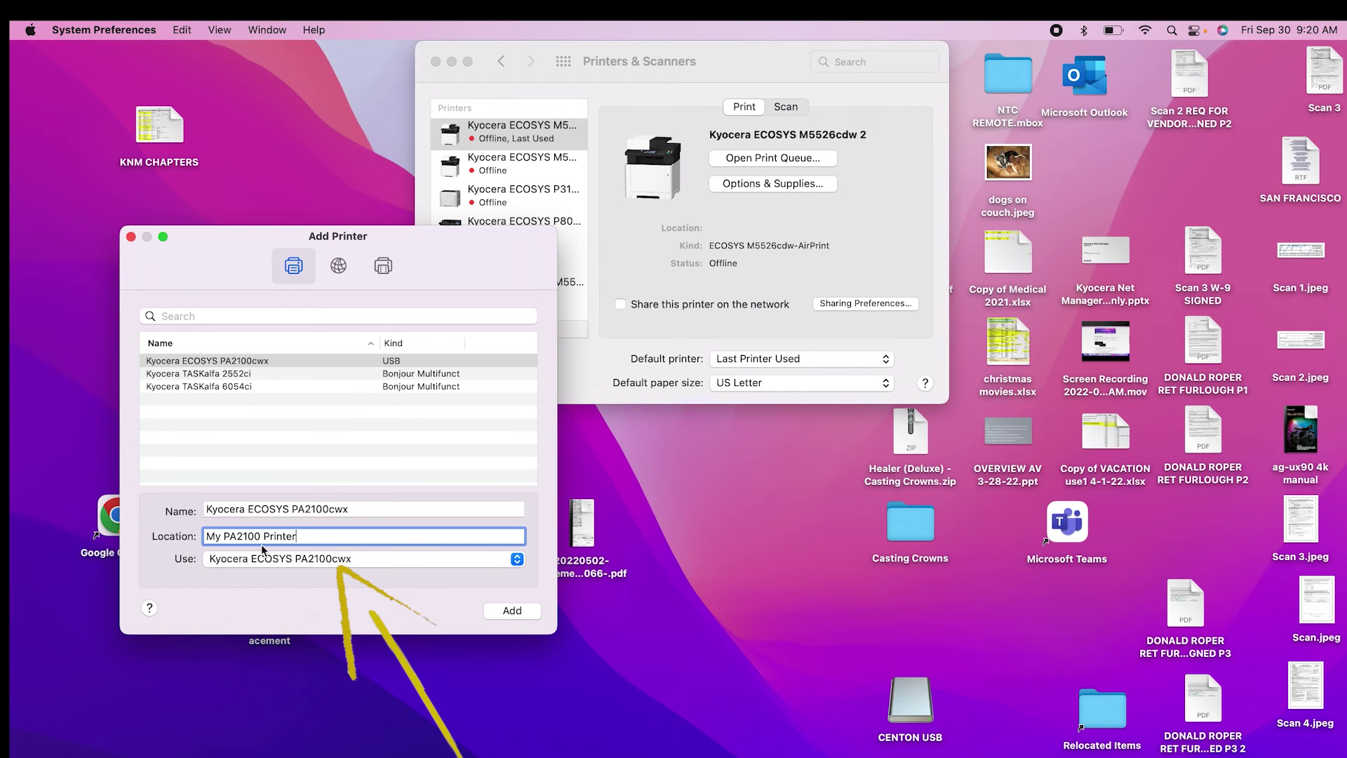
left_click(495, 612)
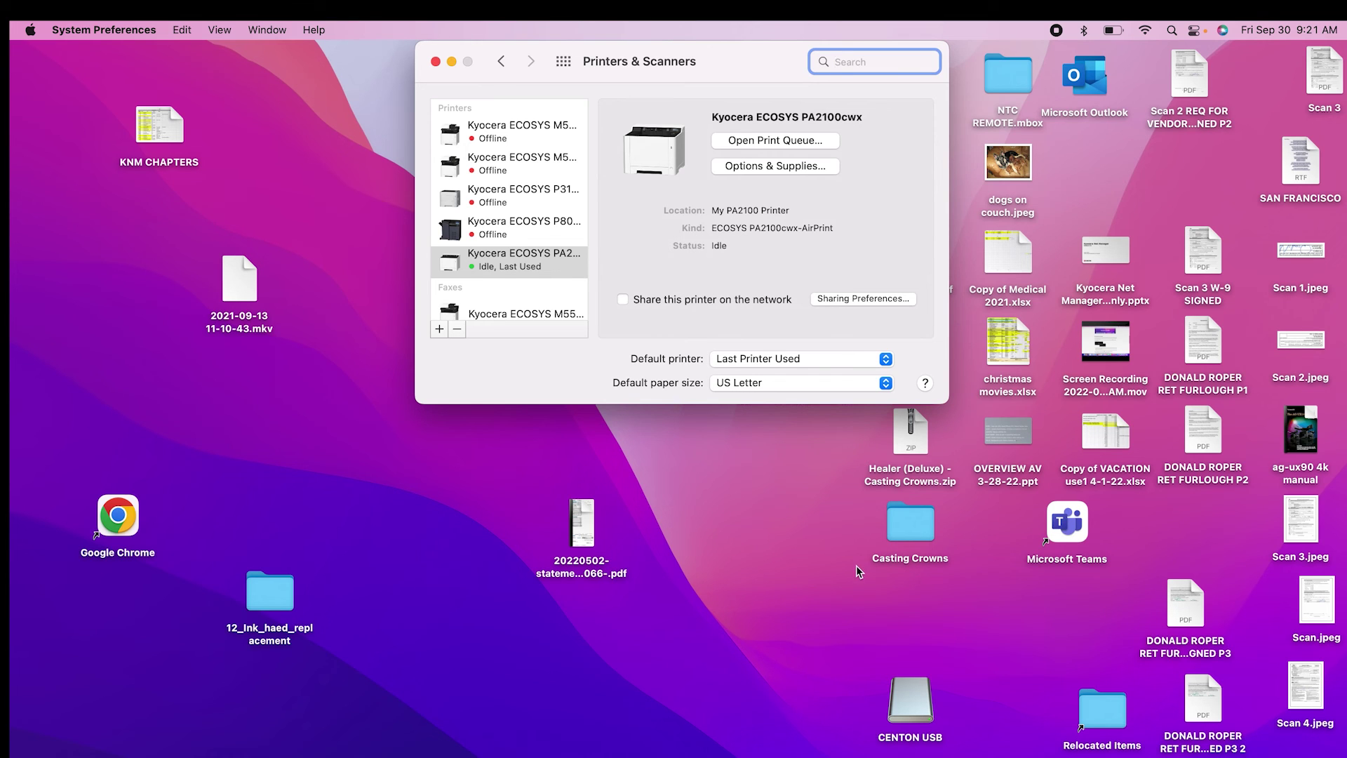
left_click(884, 360)
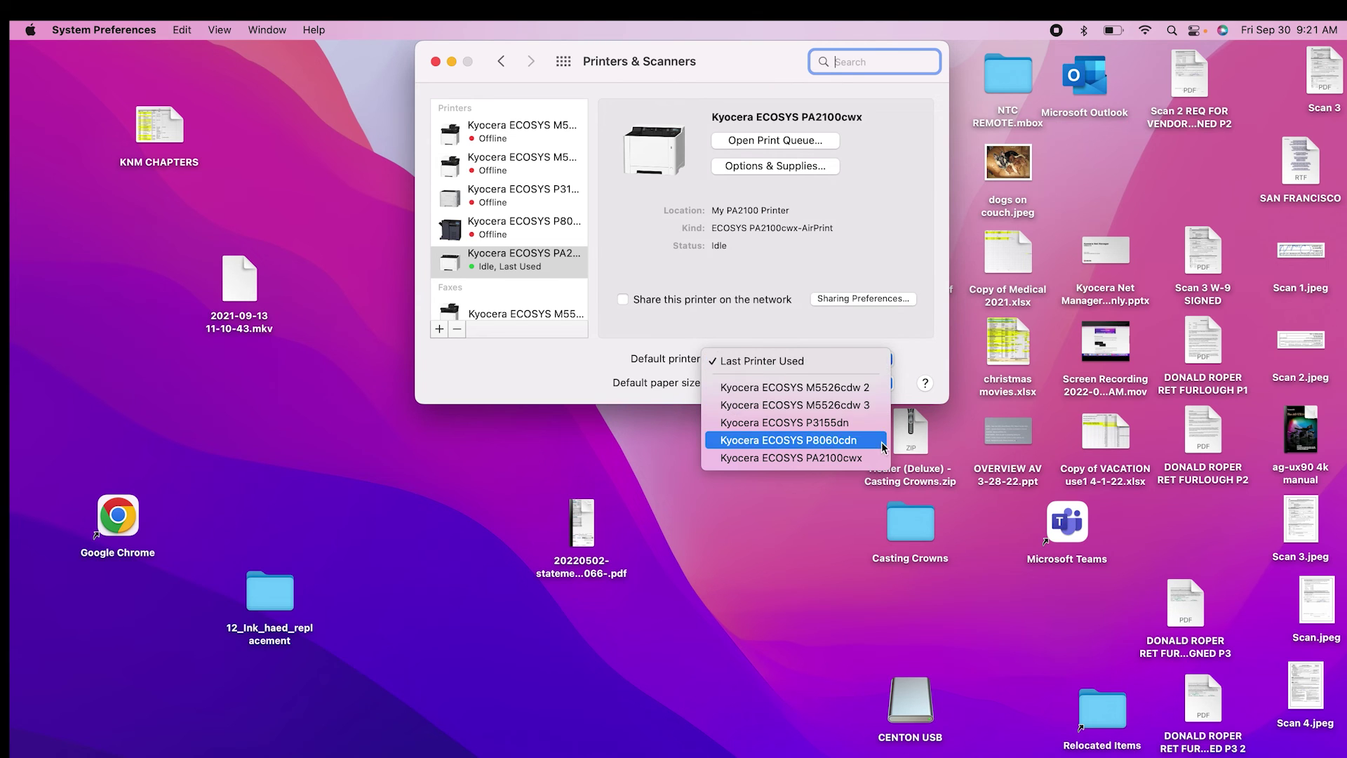
Make the PA2100cwx default, share it on the network, keep US Letter paper, and close Printers & Scanners.
left_click(835, 458)
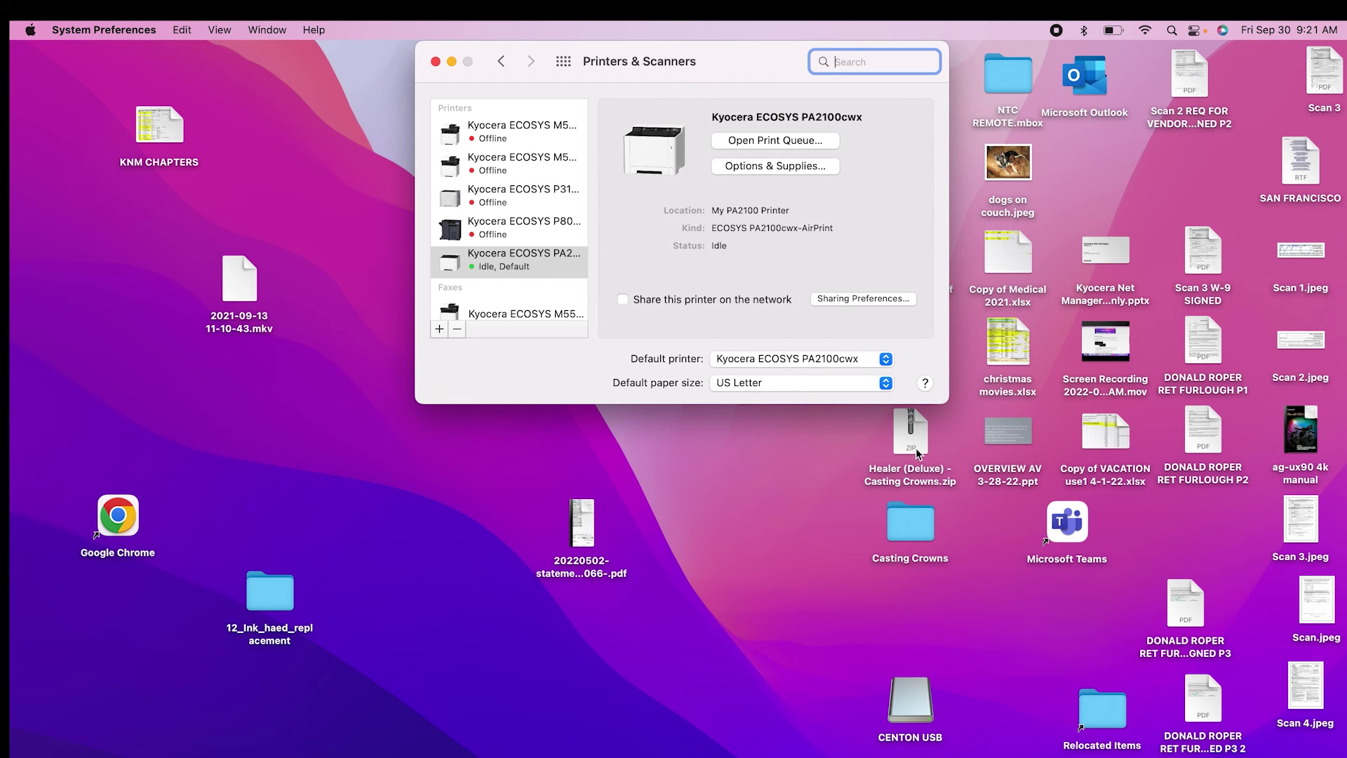
left_click(623, 301)
left_click(887, 383)
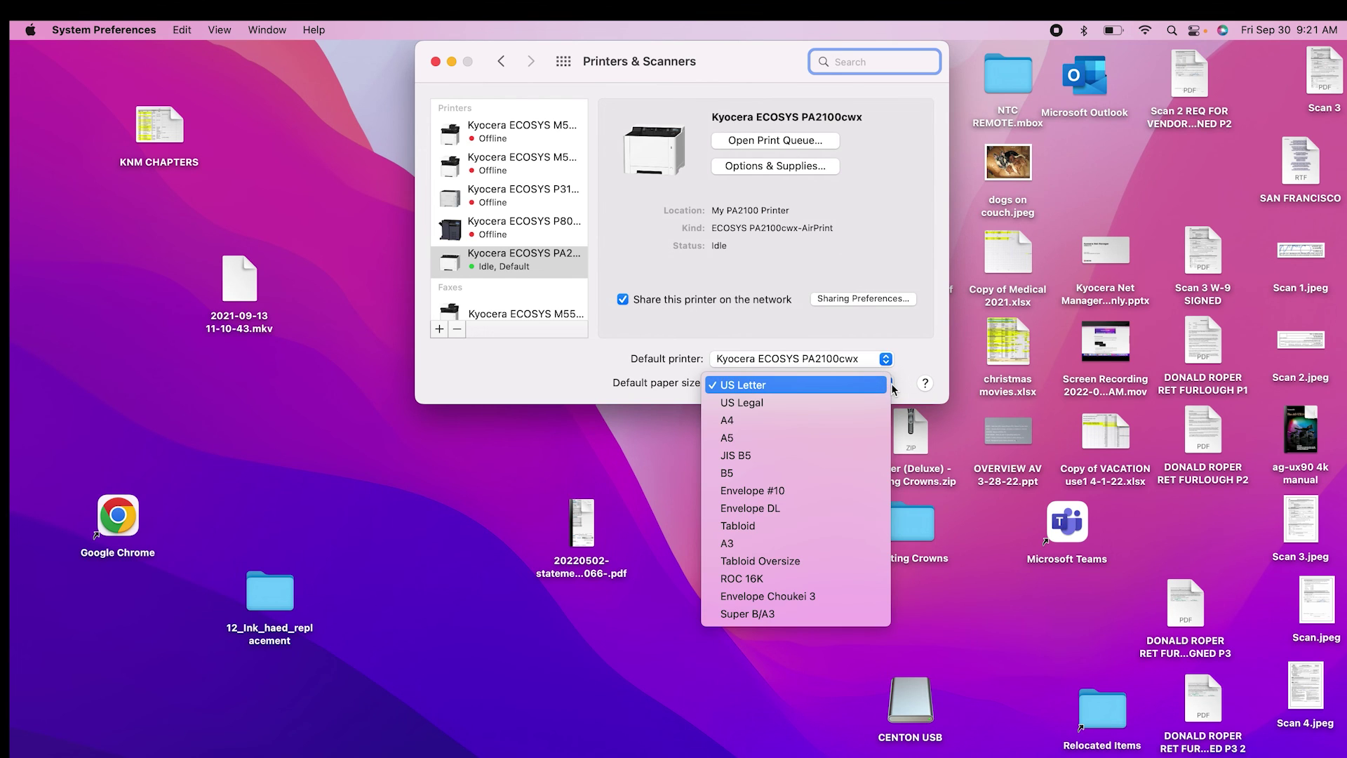
left_click(753, 385)
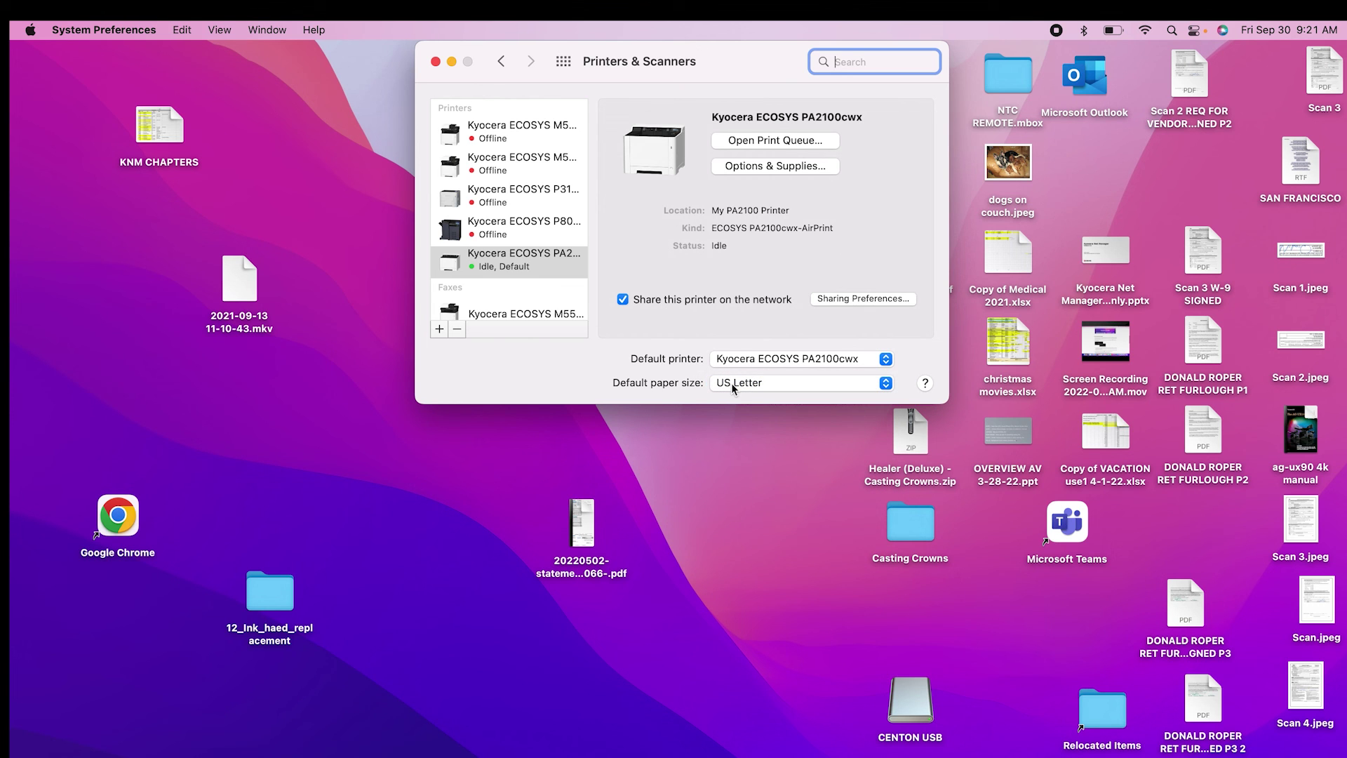
left_click(435, 62)
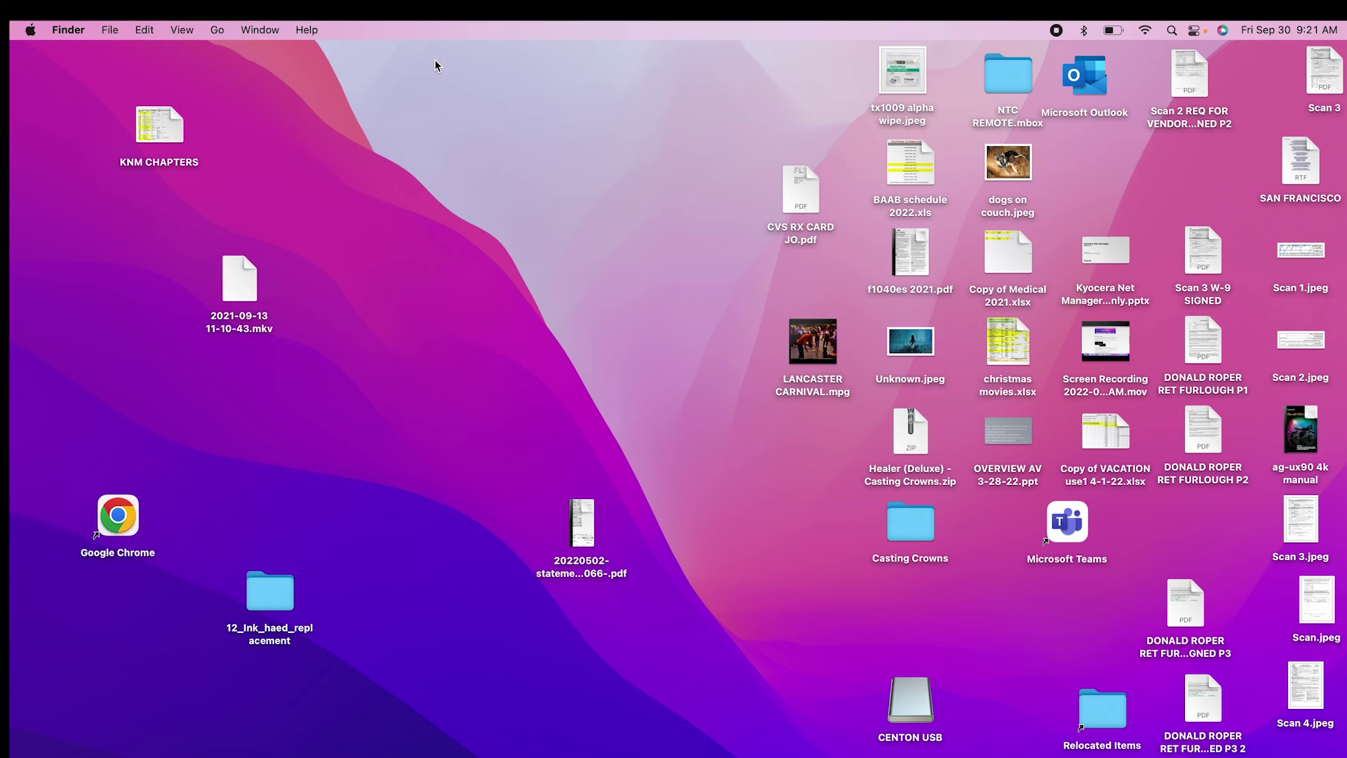